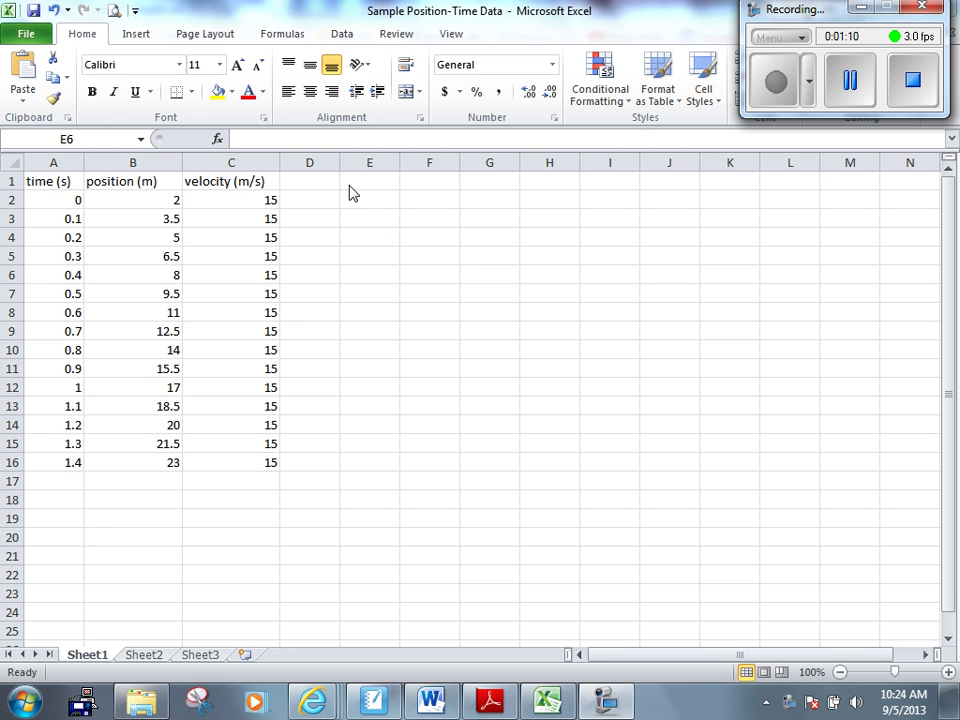
Step: Insert a markers-only scatter chart from the position values in B2:B16
{"action": "key", "text": "alt+Tab"}
{"action": "left_click", "coordinate": [154, 202]}
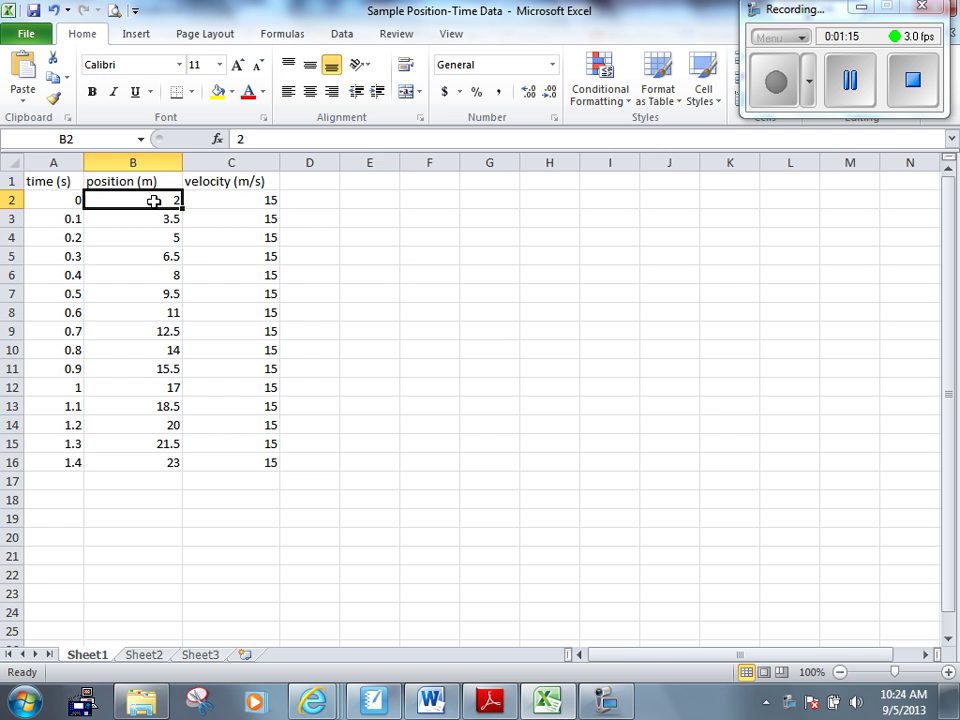
{"action": "left_click_drag", "start_coordinate": [154, 202], "coordinate": [152, 453]}
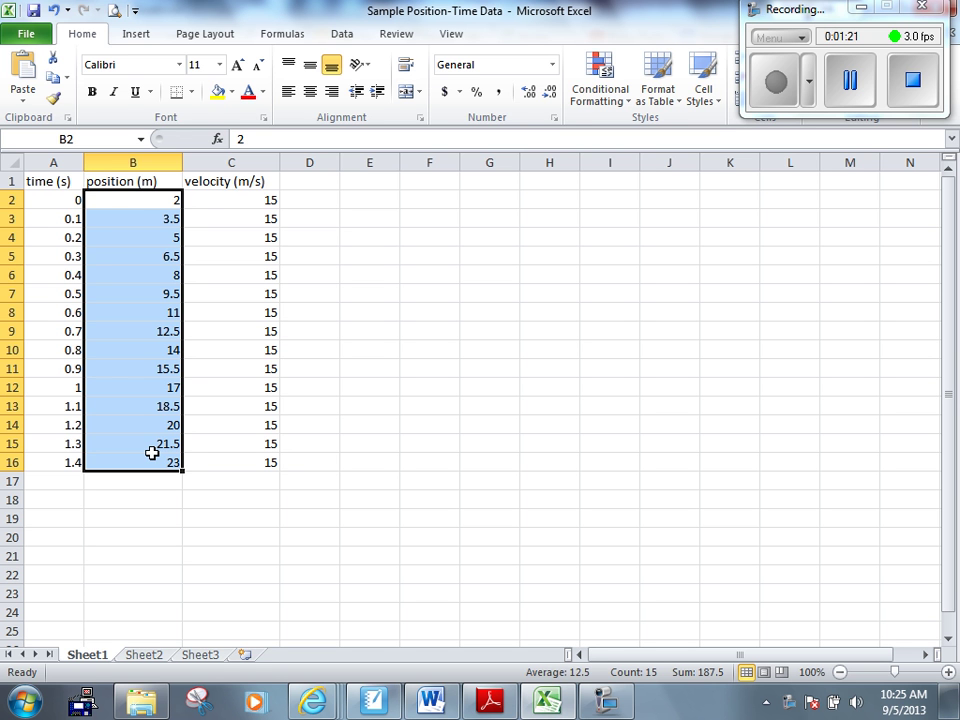
{"action": "left_click", "coordinate": [135, 36]}
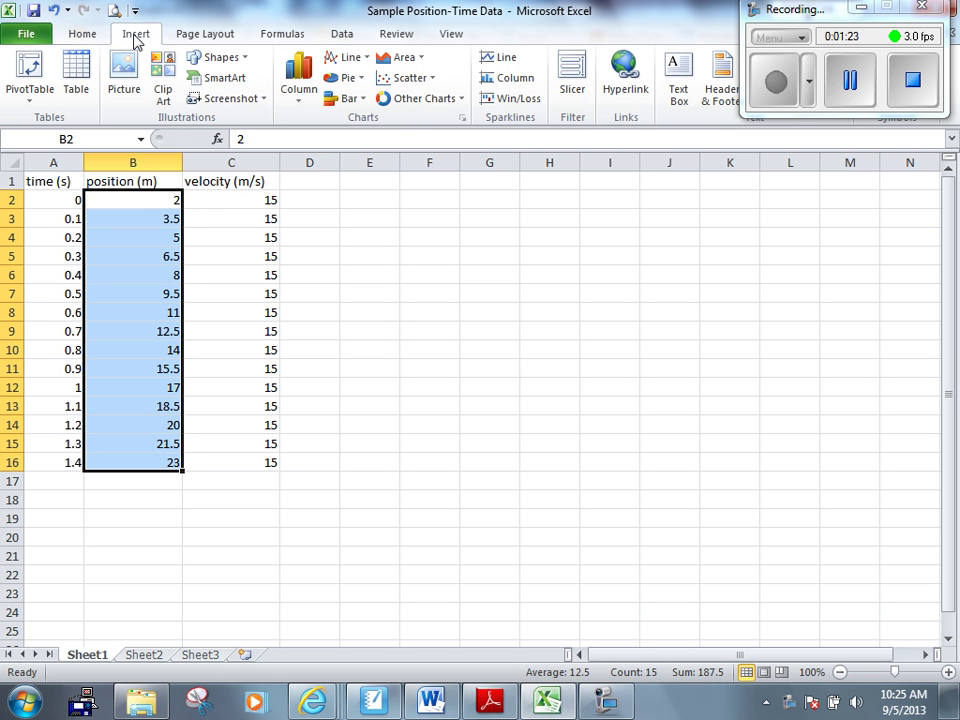
{"action": "left_click", "coordinate": [396, 79]}
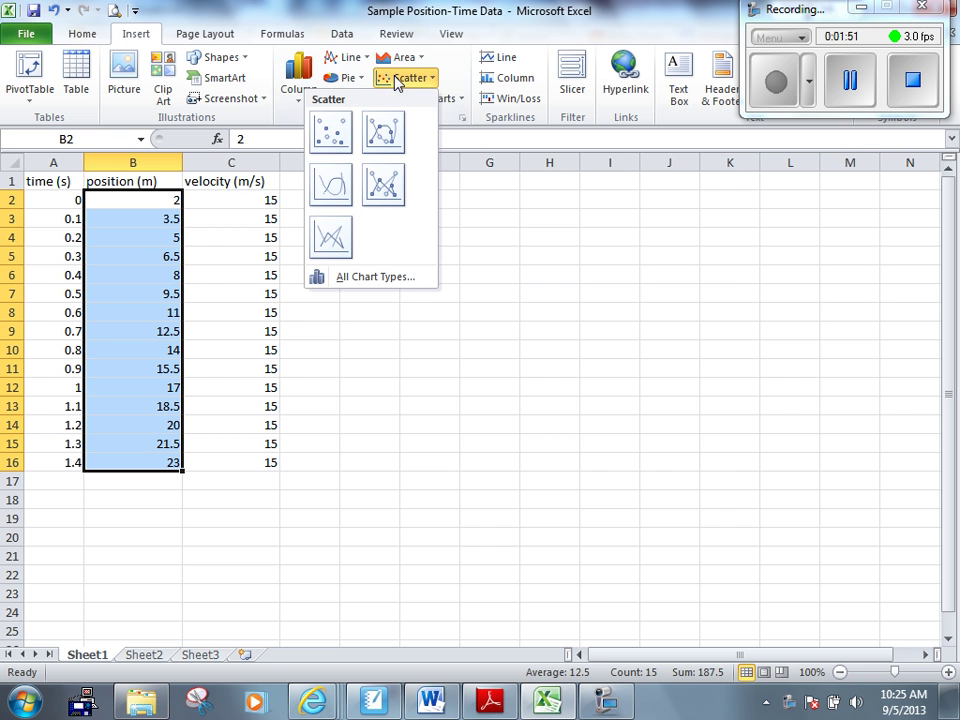
{"action": "left_click", "coordinate": [340, 131]}
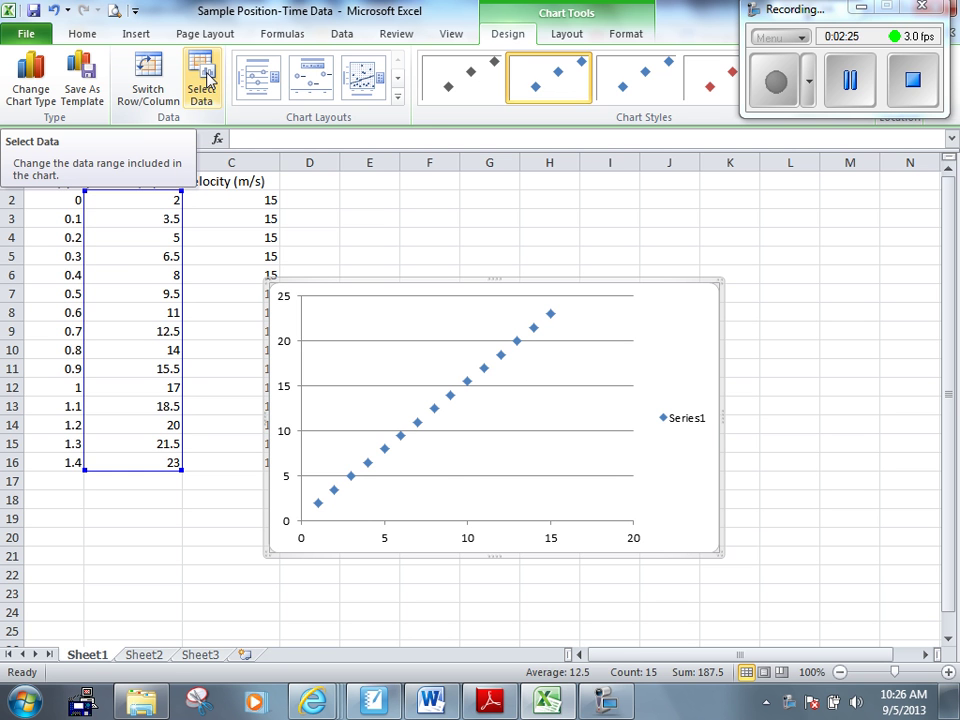
Step: Edit the chart's data series so its X values come from the time data in A2:A16
{"action": "left_click", "coordinate": [203, 80]}
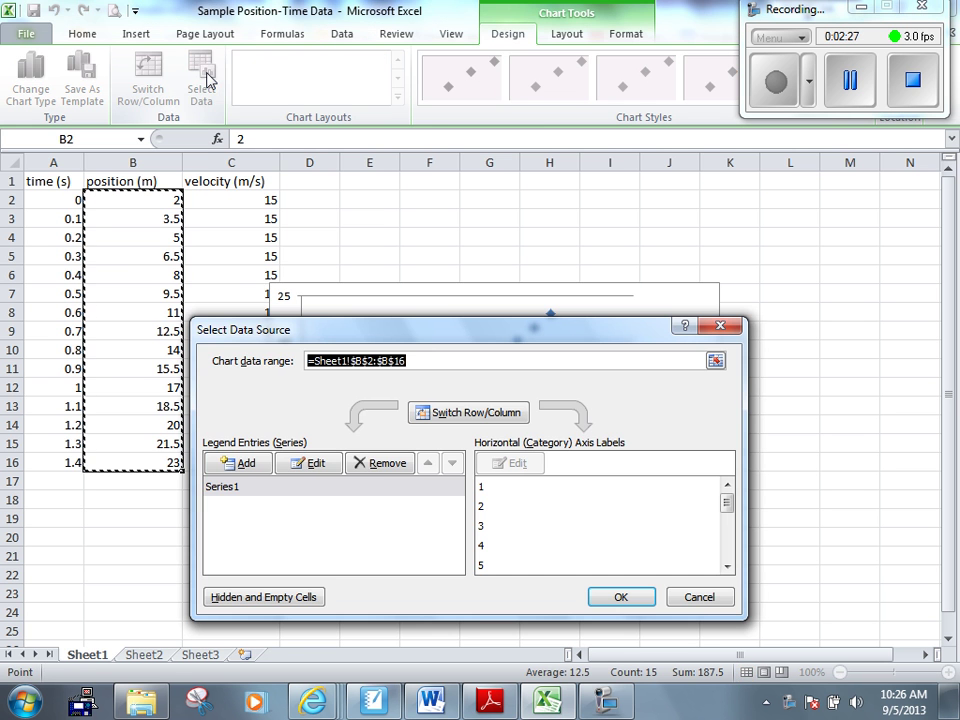
{"action": "left_click", "coordinate": [314, 463]}
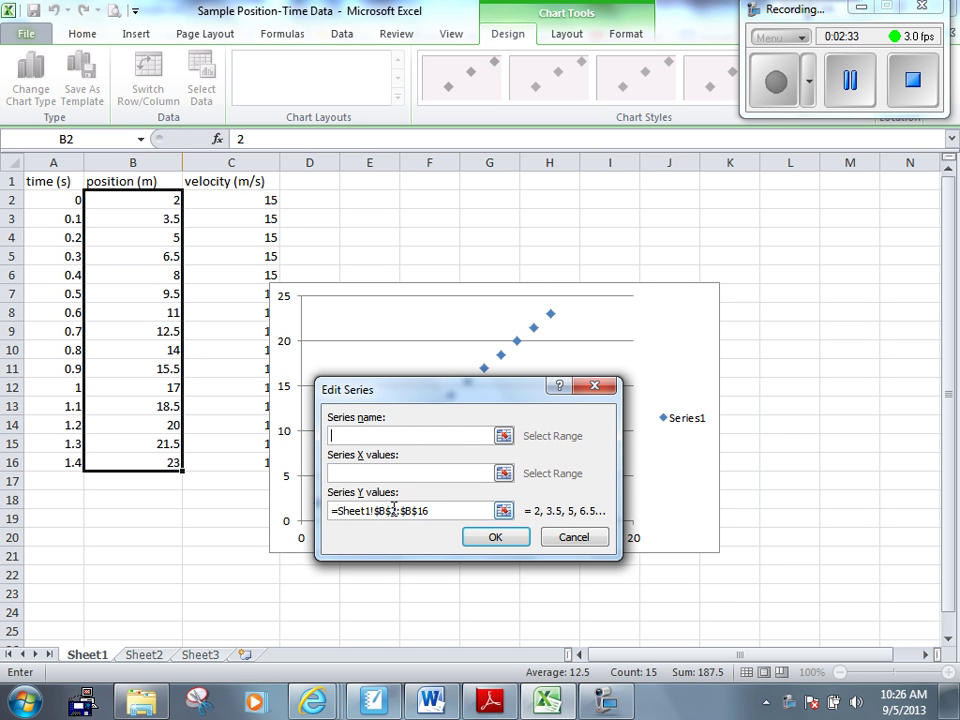
{"action": "key", "text": "Tab"}
{"action": "left_click", "coordinate": [503, 478]}
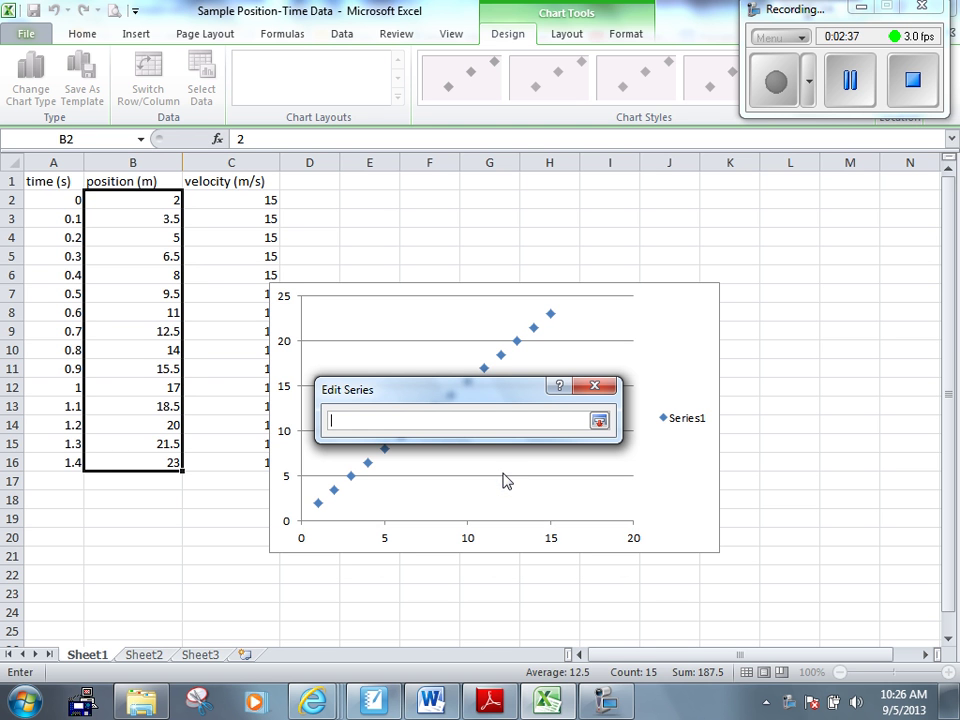
{"action": "left_click_drag", "start_coordinate": [72, 203], "coordinate": [61, 455]}
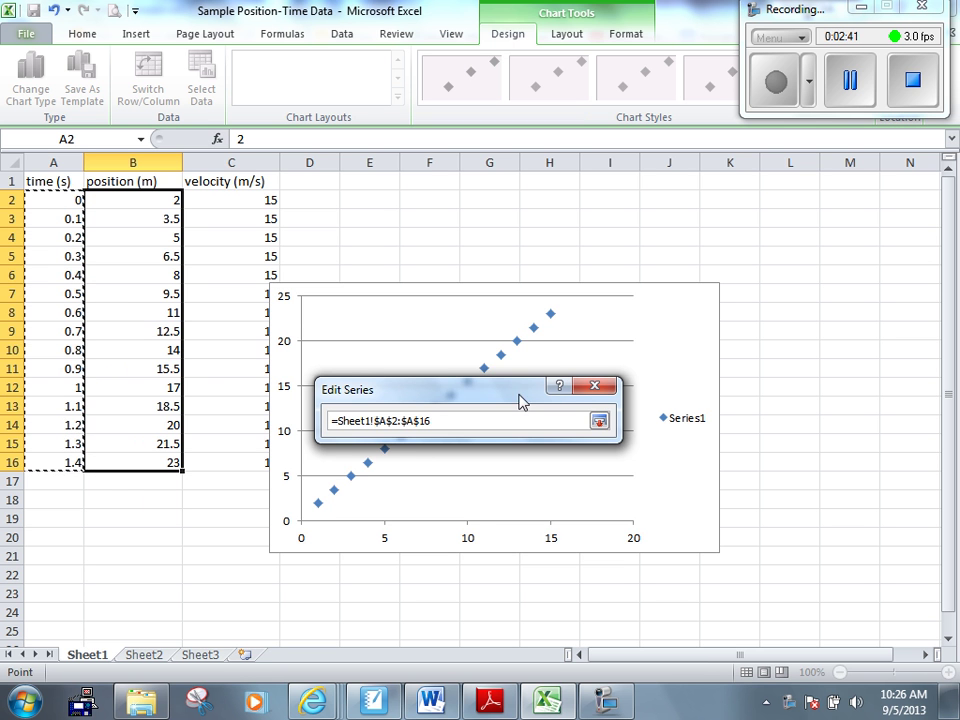
{"action": "left_click", "coordinate": [600, 421]}
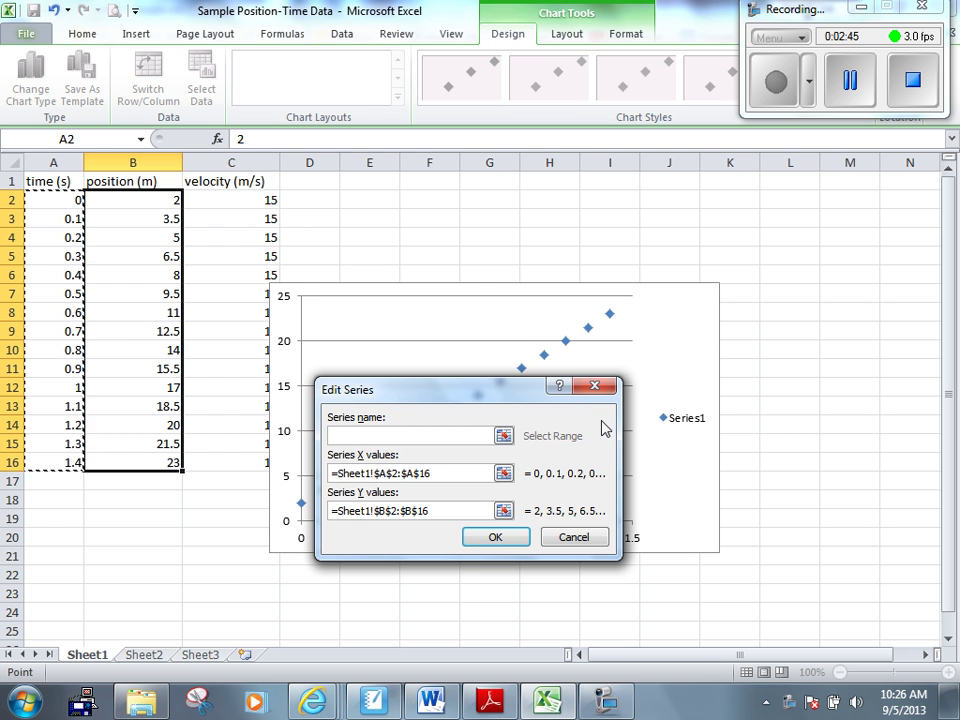
Step: Name the series "Position vs. Time" and apply the data source changes to the chart
{"action": "left_click", "coordinate": [361, 432]}
{"action": "type", "text": "Position"}
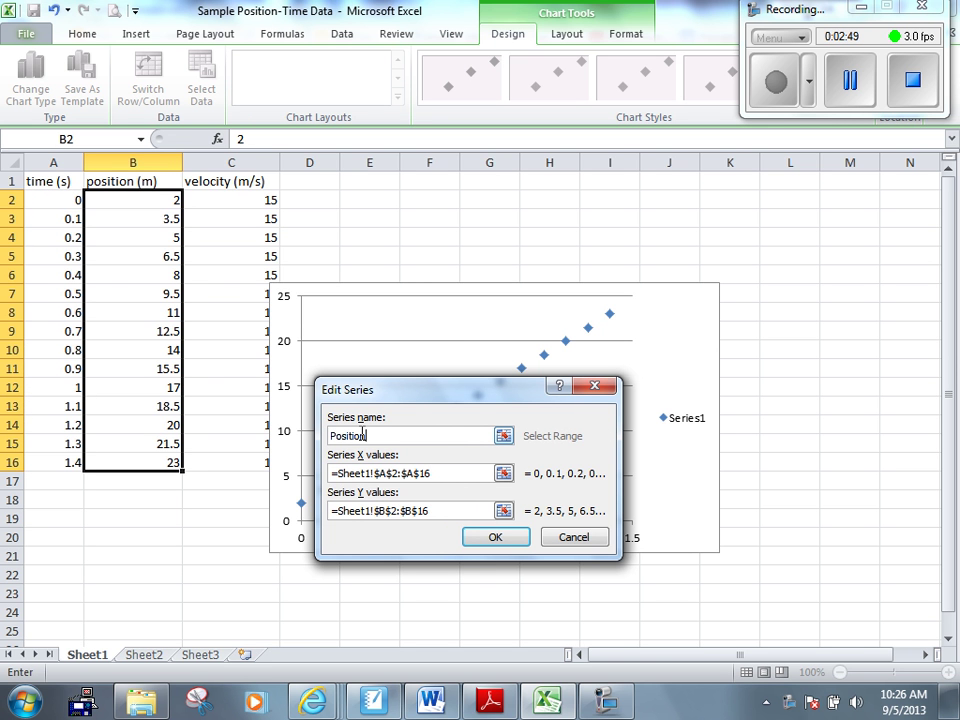
{"action": "type", "text": " vs."}
{"action": "key", "text": "shift+space"}
{"action": "type", "text": "Time"}
{"action": "key", "text": "BackSpace"}
{"action": "key", "text": "BackSpace"}
{"action": "key", "text": "BackSpace"}
{"action": "key", "text": "BackSpace"}
{"action": "key", "text": "BackSpace"}
{"action": "key", "text": "BackSpace"}
{"action": "key", "text": "BackSpace"}
{"action": "key", "text": "BackSpace"}
{"action": "key", "text": "BackSpace"}
{"action": "key", "text": "BackSpace"}
{"action": "key", "text": "BackSpace"}
{"action": "key", "text": "BackSpace"}
{"action": "key", "text": "BackSpace"}
{"action": "key", "text": "BackSpace"}
{"action": "key", "text": "BackSpace"}
{"action": "key", "text": "BackSpace"}
{"action": "key", "text": "BackSpace"}
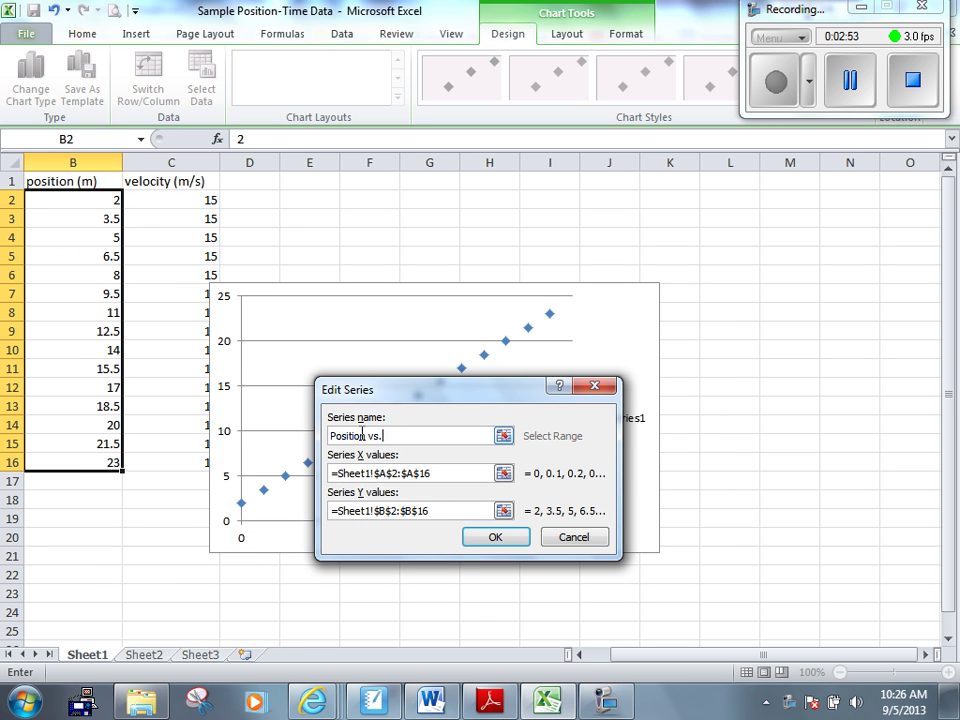
{"action": "type", "text": "Time"}
{"action": "left_click", "coordinate": [494, 539]}
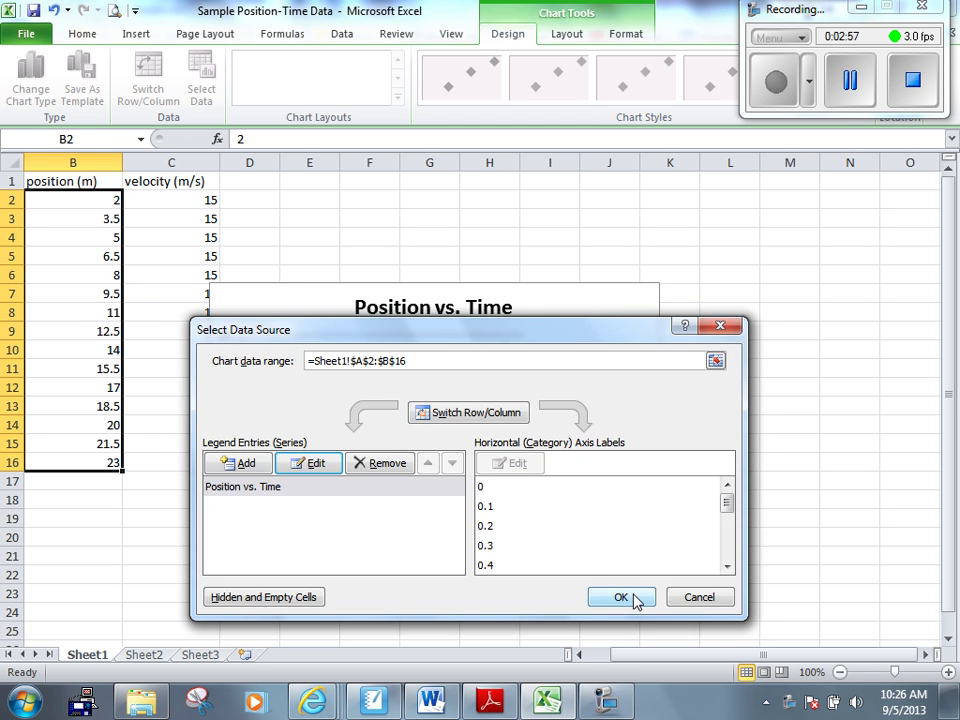
{"action": "left_click", "coordinate": [632, 595]}
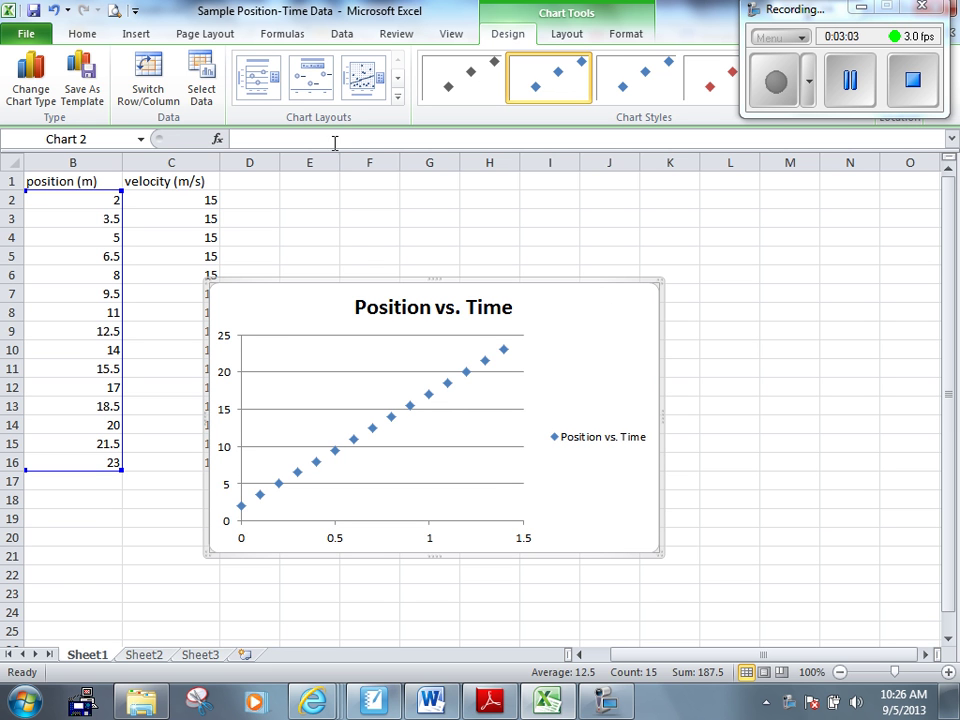
Step: Apply the first chart layout, which includes axis titles, and set the vertical axis title to "Position (m)"
{"action": "left_click", "coordinate": [259, 85]}
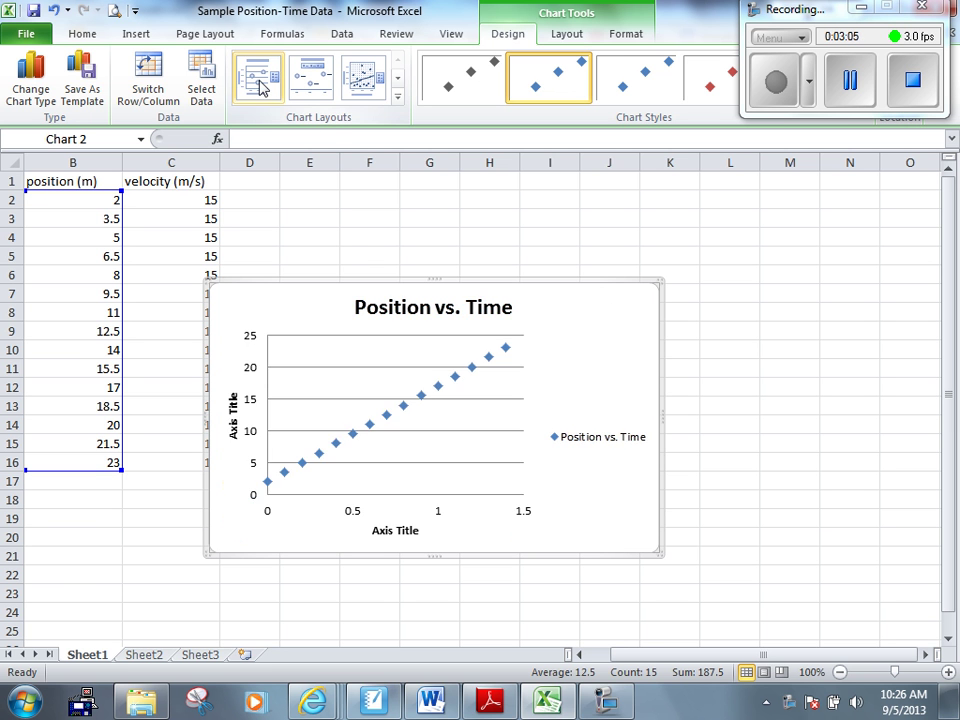
{"action": "left_click", "coordinate": [234, 432]}
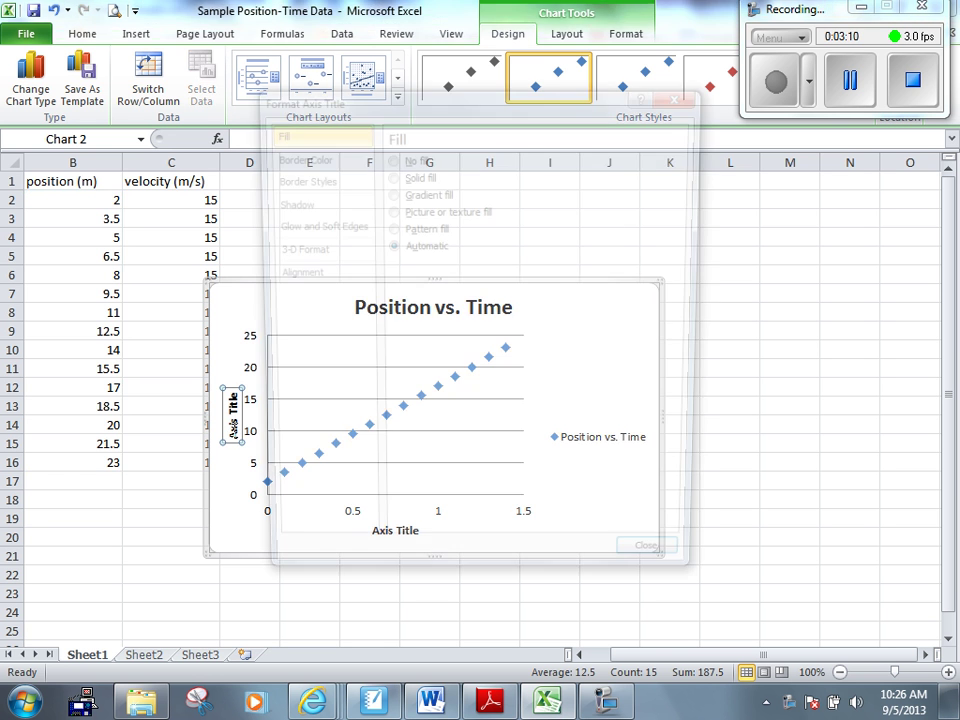
{"action": "double_click", "coordinate": [234, 432]}
{"action": "left_click", "coordinate": [663, 576]}
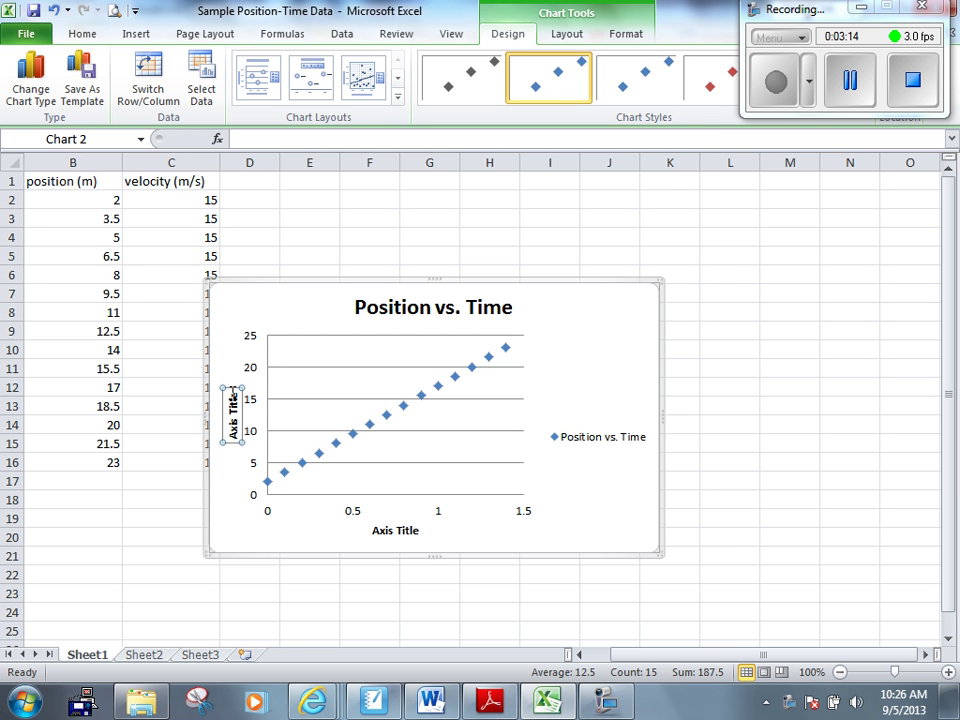
{"action": "type", "text": "P"}
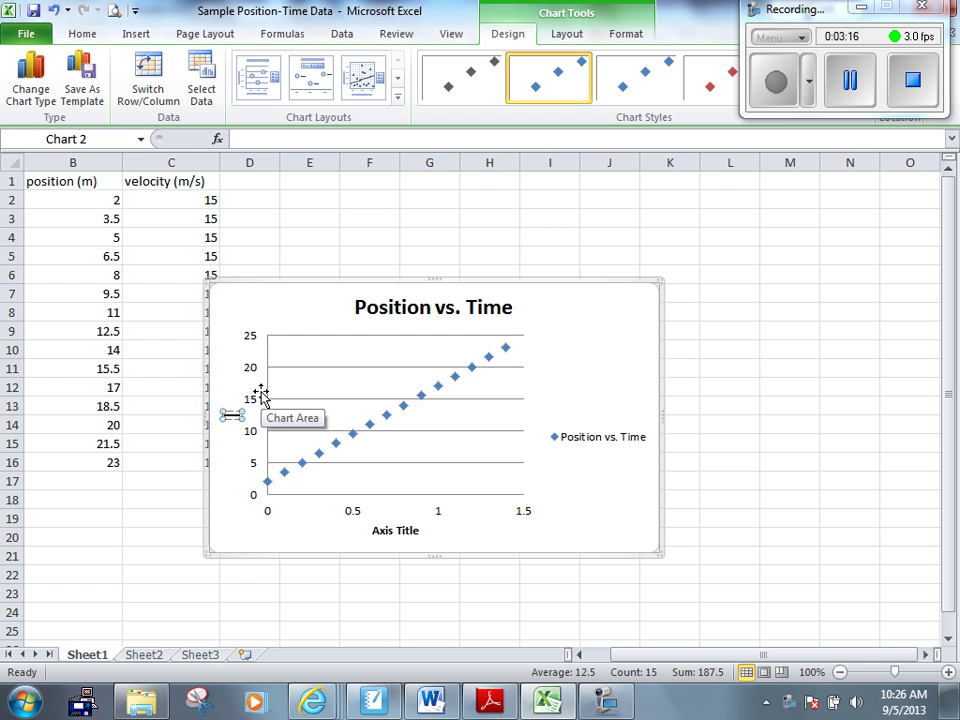
{"action": "type", "text": "os"}
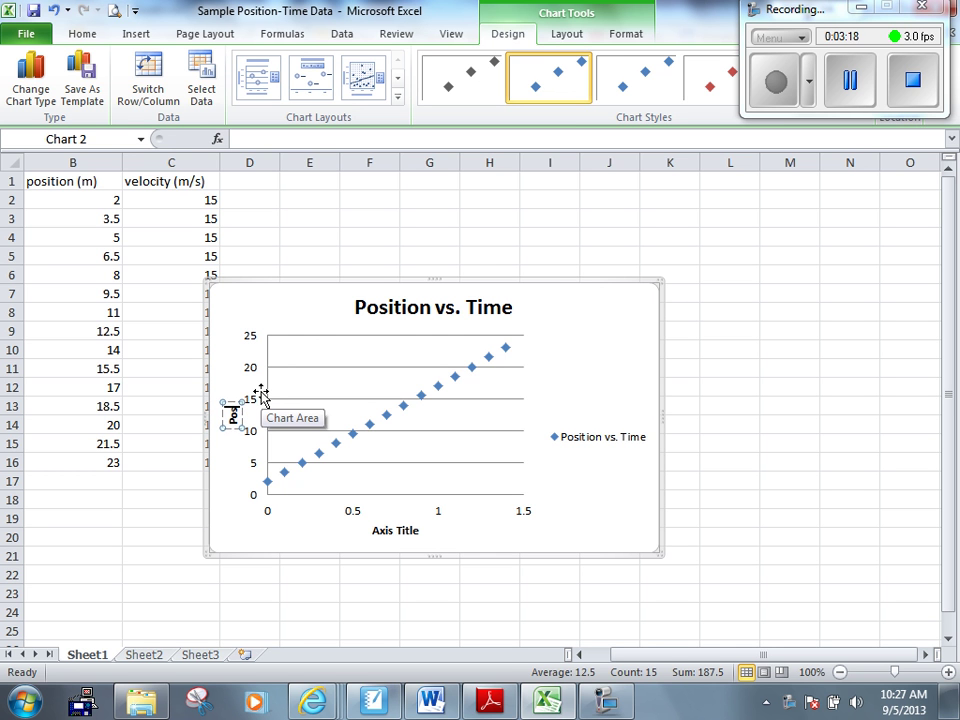
{"action": "type", "text": "tion (m)"}
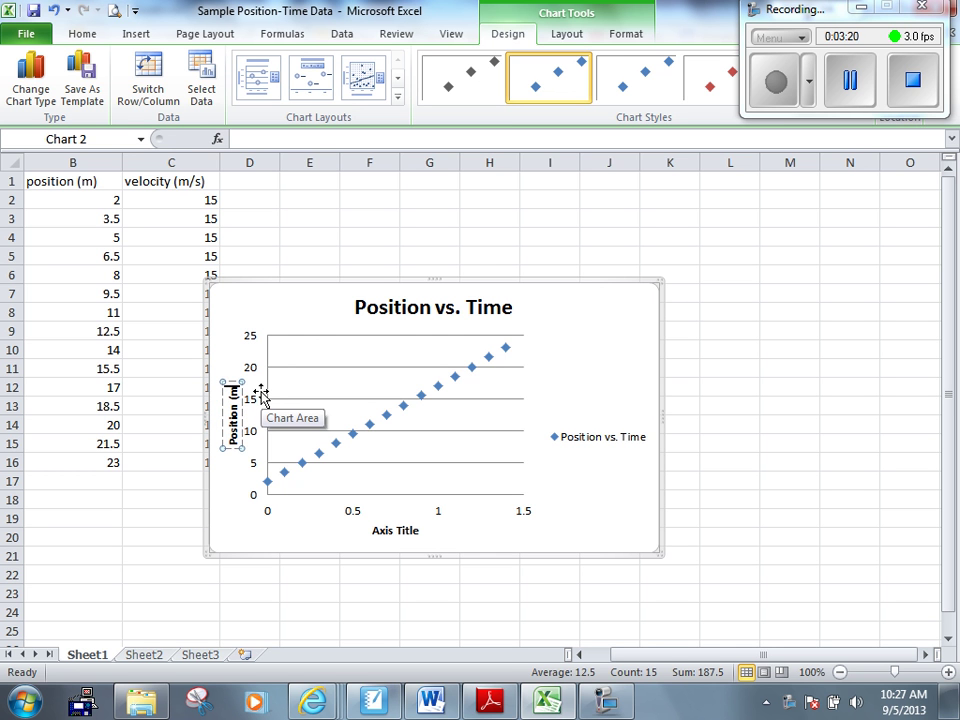
Step: Replace the horizontal axis title with "Time (s)"
{"action": "left_click", "coordinate": [400, 529]}
{"action": "left_click", "coordinate": [420, 531]}
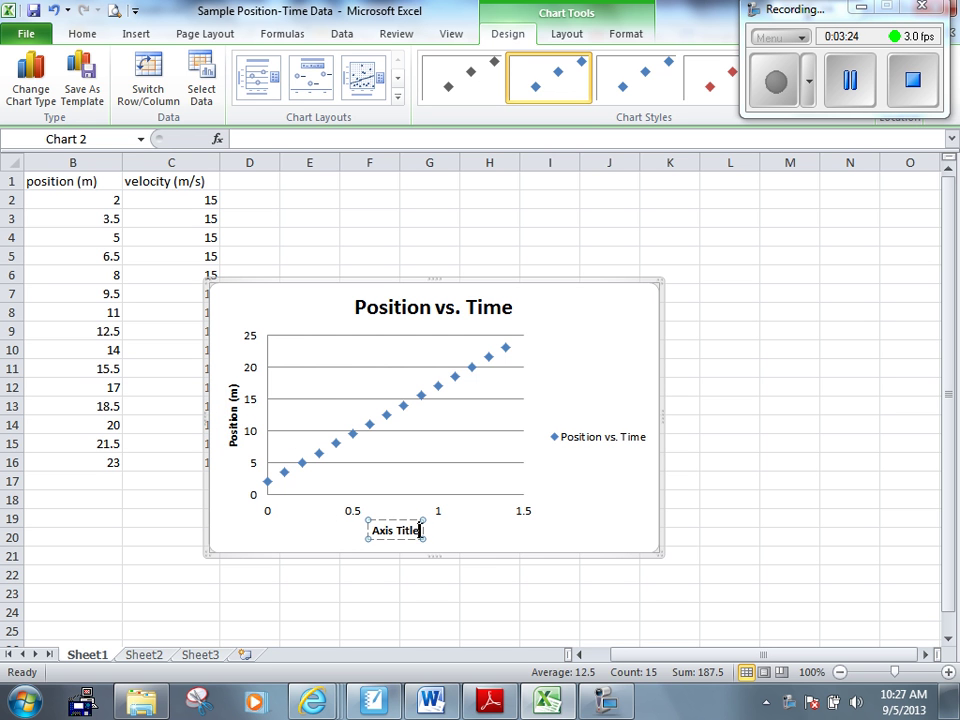
{"action": "key", "text": "BackSpace"}
{"action": "key", "text": "BackSpace"}
{"action": "key", "text": "BackSpace"}
{"action": "key", "text": "BackSpace"}
{"action": "key", "text": "BackSpace"}
{"action": "key", "text": "BackSpace"}
{"action": "key", "text": "BackSpace"}
{"action": "key", "text": "BackSpace"}
{"action": "key", "text": "BackSpace"}
{"action": "key", "text": "BackSpace"}
{"action": "type", "text": "Time (s)"}
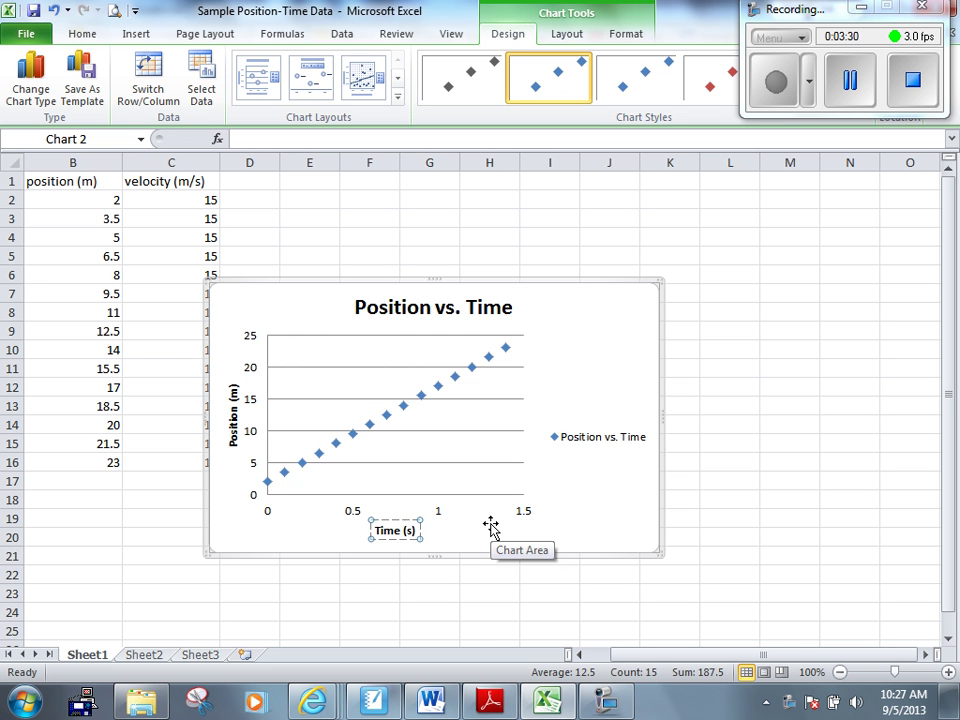
{"action": "left_click", "coordinate": [572, 537]}
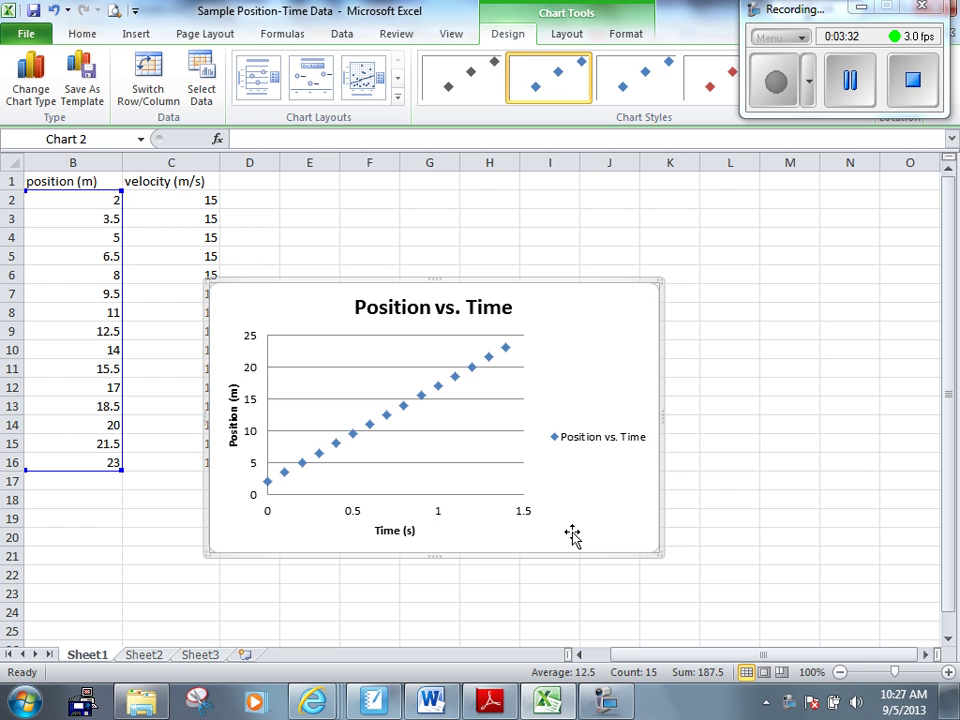
Step: Delete the chart's legend, then move the chart up beside the data and enlarge it down to about row 22
{"action": "left_click", "coordinate": [590, 436]}
{"action": "key", "text": "Delete"}
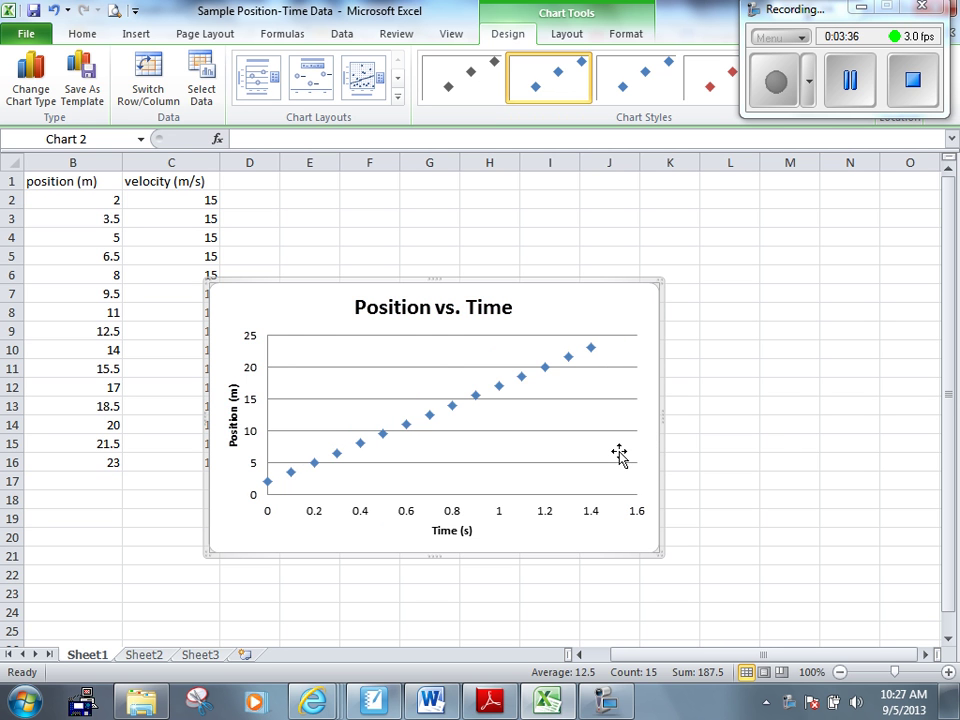
{"action": "left_click_drag", "start_coordinate": [639, 452], "coordinate": [572, 234]}
{"action": "left_click_drag", "start_coordinate": [671, 480], "coordinate": [791, 590]}
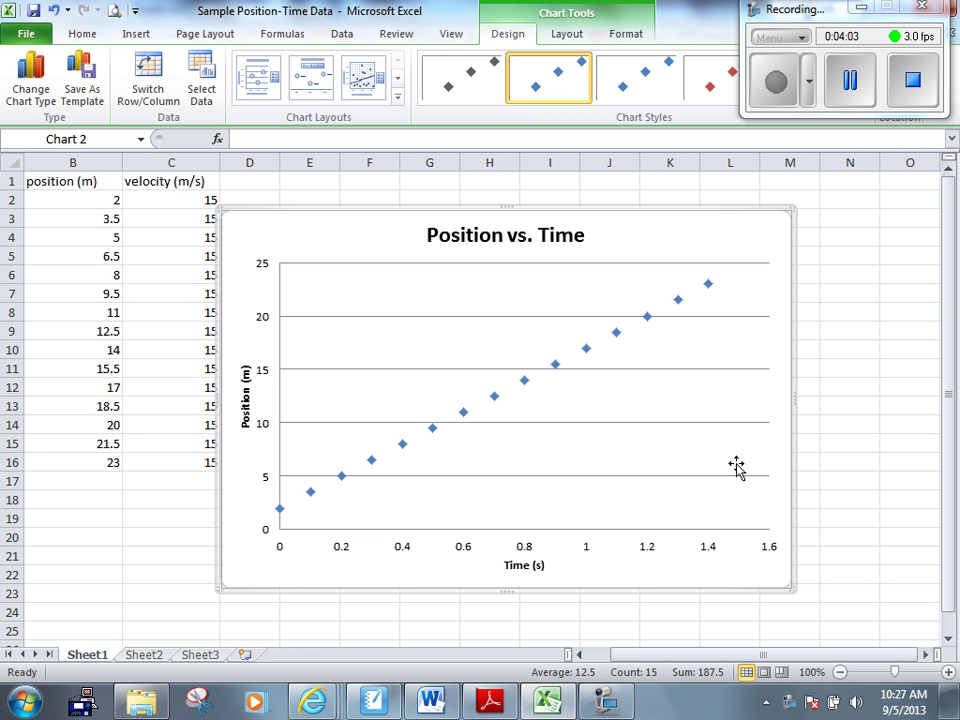
Step: Add a linear trendline to the Position vs. Time series with its equation displayed on the chart
{"action": "left_click", "coordinate": [526, 386]}
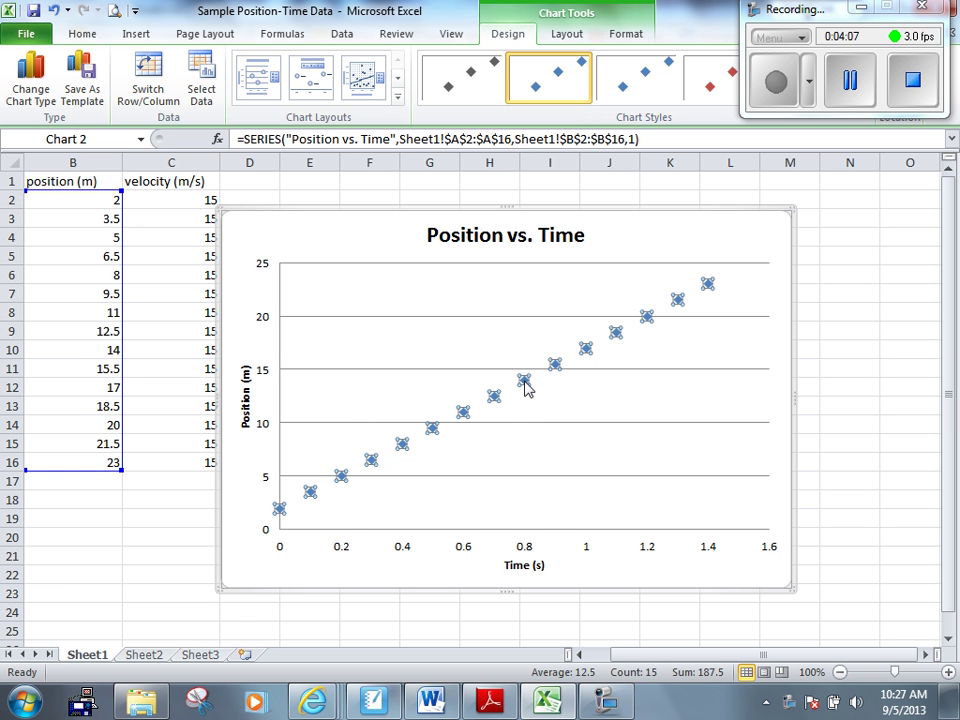
{"action": "right_click", "coordinate": [525, 388]}
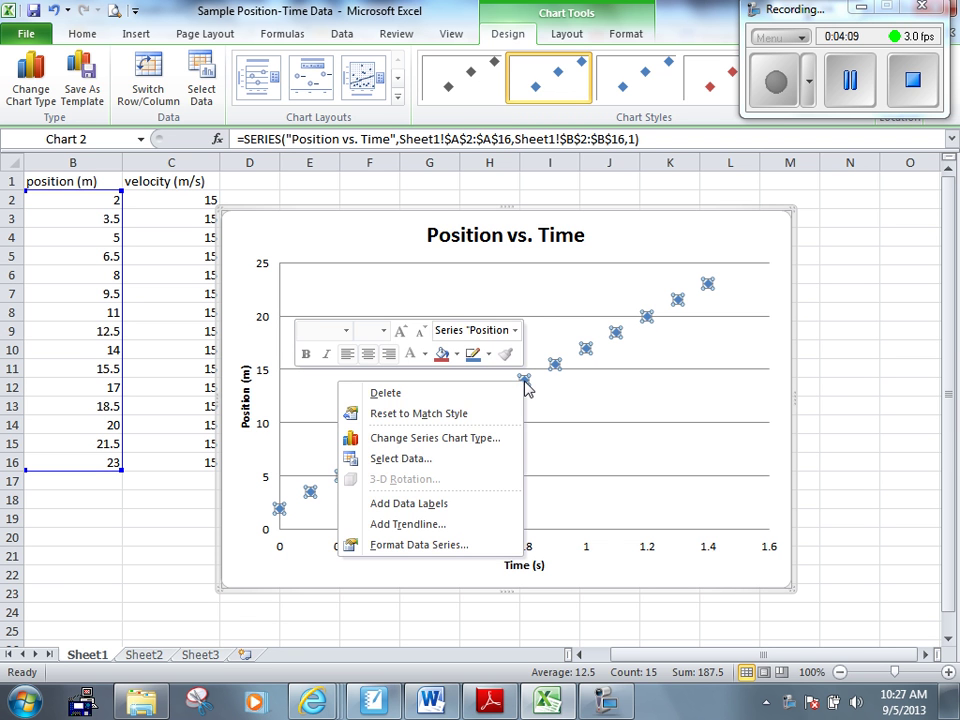
{"action": "left_click", "coordinate": [420, 525]}
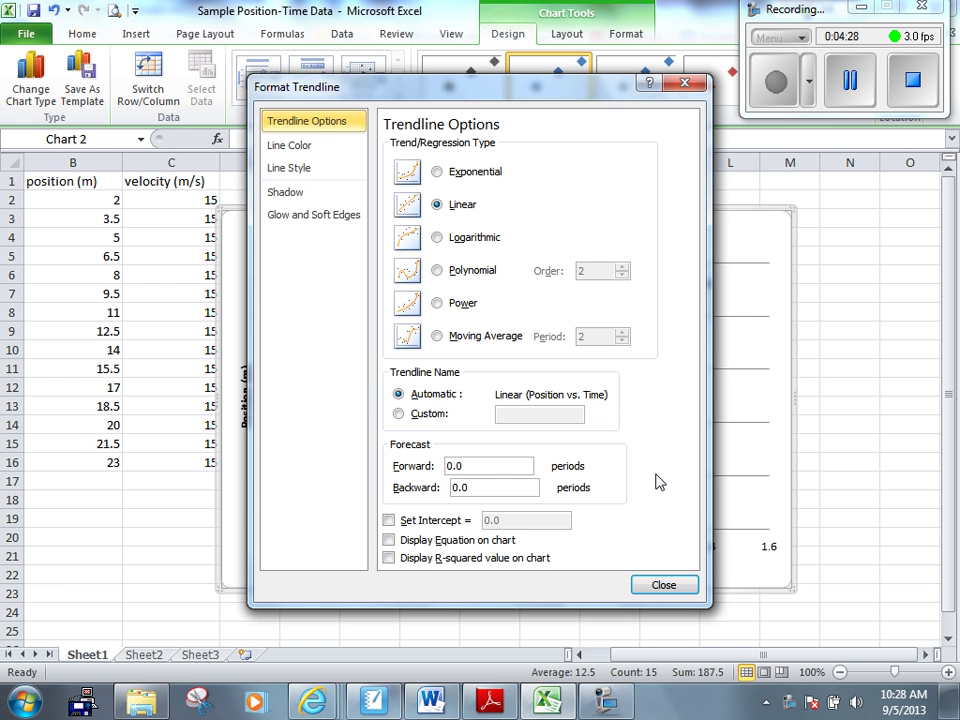
{"action": "left_click", "coordinate": [390, 541]}
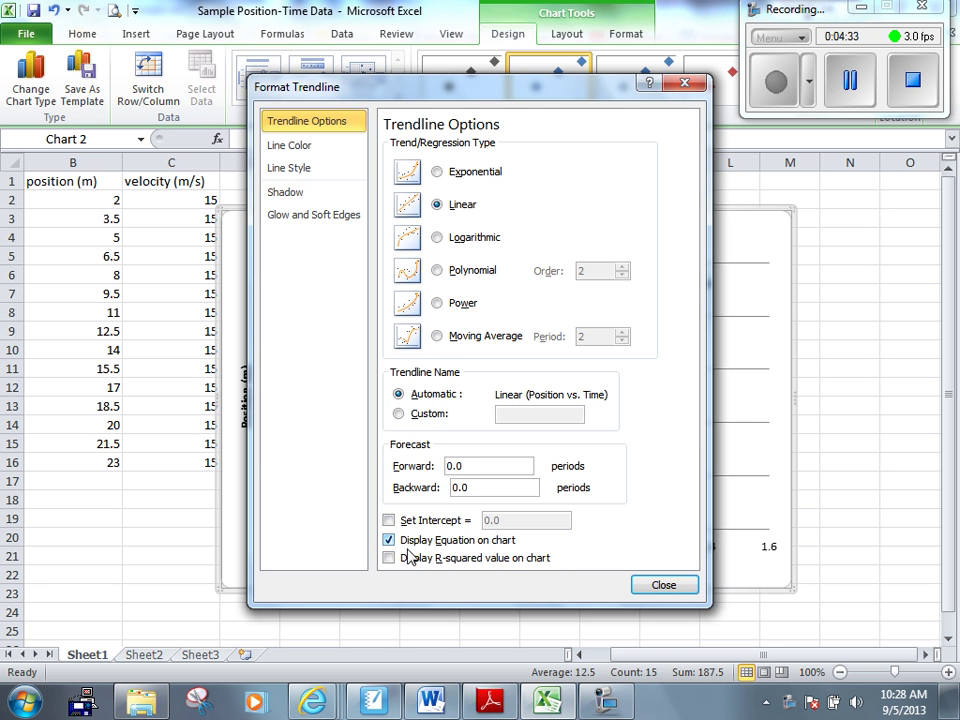
{"action": "left_click", "coordinate": [654, 584]}
Step: Move the trendline equation label into the clear space above the line, between the 20 and 25 m gridlines
{"action": "left_click", "coordinate": [660, 283]}
{"action": "left_click_drag", "start_coordinate": [660, 283], "coordinate": [570, 298]}
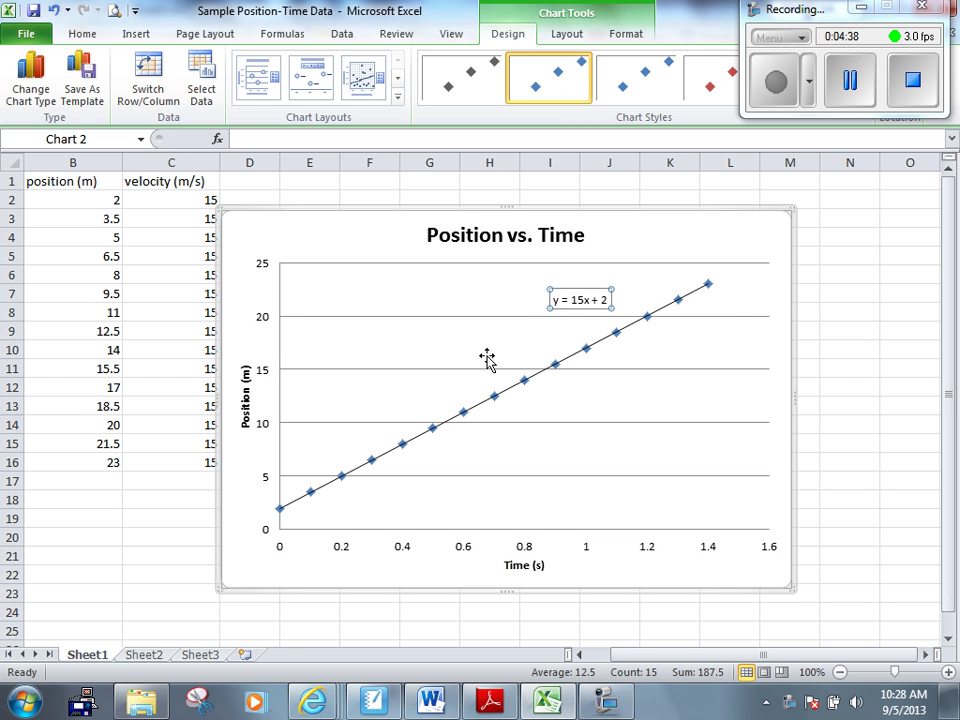
{"action": "left_click", "coordinate": [327, 214]}
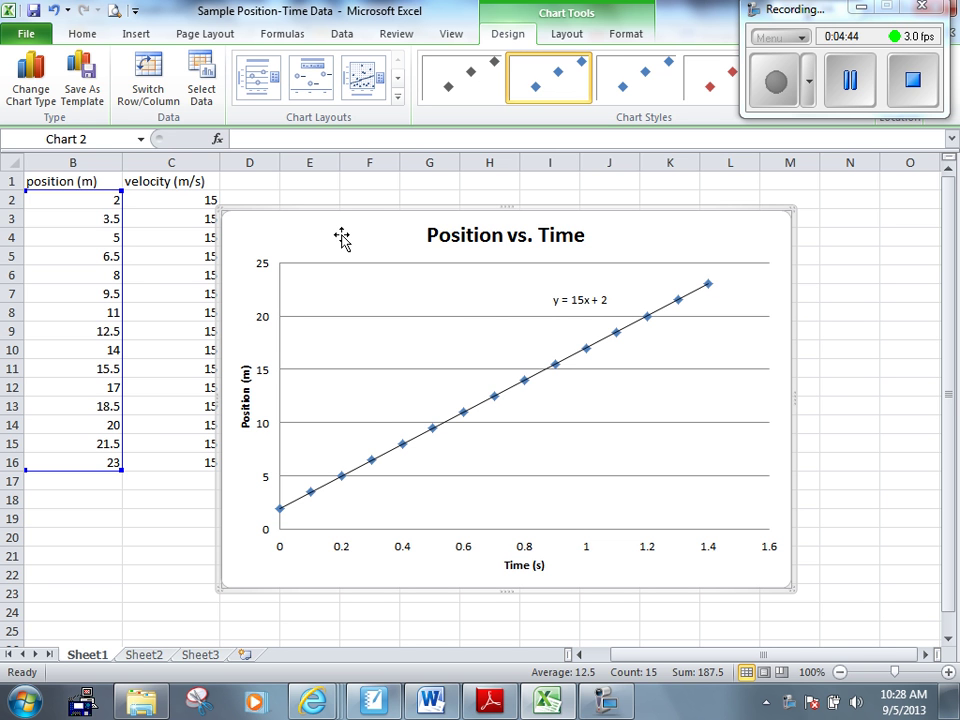
Step: Shift the whole chart slightly down and to the right, and deselect it by selecting cell L2
{"action": "left_click_drag", "start_coordinate": [555, 322], "coordinate": [590, 288]}
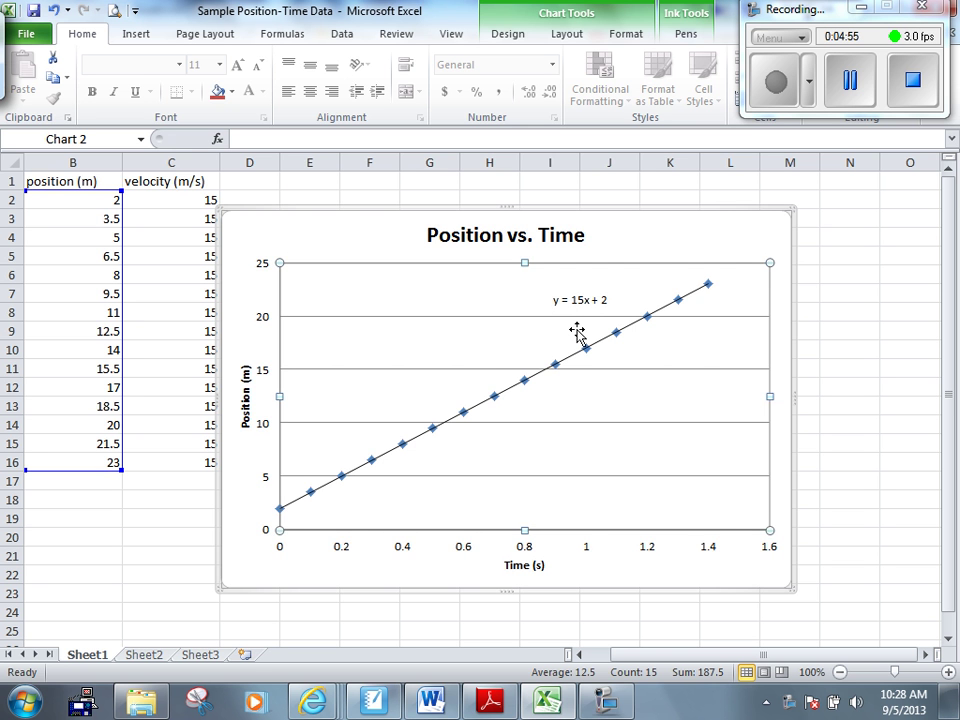
{"action": "left_click_drag", "start_coordinate": [648, 244], "coordinate": [656, 257]}
{"action": "left_click", "coordinate": [745, 203]}
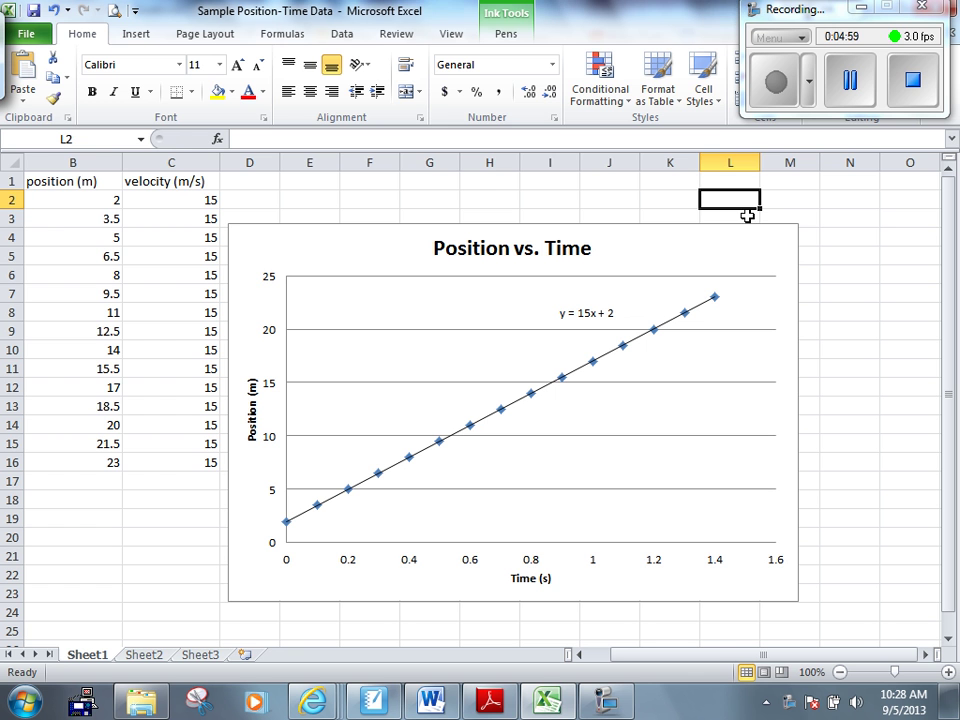
Step: Handwrite "y = mx + b" in ink above the chart across columns M to O, and circle the m
{"action": "left_click_drag", "start_coordinate": [779, 190], "coordinate": [788, 202]}
{"action": "mouse_move", "coordinate": [797, 188]}
{"action": "left_mouse_down"}
{"action": "mouse_move", "coordinate": [782, 215]}
{"action": "mouse_move", "coordinate": [817, 195]}
{"action": "mouse_move", "coordinate": [817, 204]}
{"action": "left_mouse_up"}
{"action": "mouse_move", "coordinate": [824, 192]}
{"action": "left_mouse_down"}
{"action": "mouse_move", "coordinate": [846, 210]}
{"action": "mouse_move", "coordinate": [869, 210]}
{"action": "left_mouse_up"}
{"action": "left_click_drag", "start_coordinate": [869, 193], "coordinate": [856, 210]}
{"action": "mouse_move", "coordinate": [880, 190]}
{"action": "left_mouse_down"}
{"action": "mouse_move", "coordinate": [880, 210]}
{"action": "mouse_move", "coordinate": [888, 200]}
{"action": "mouse_move", "coordinate": [902, 211]}
{"action": "left_mouse_up"}
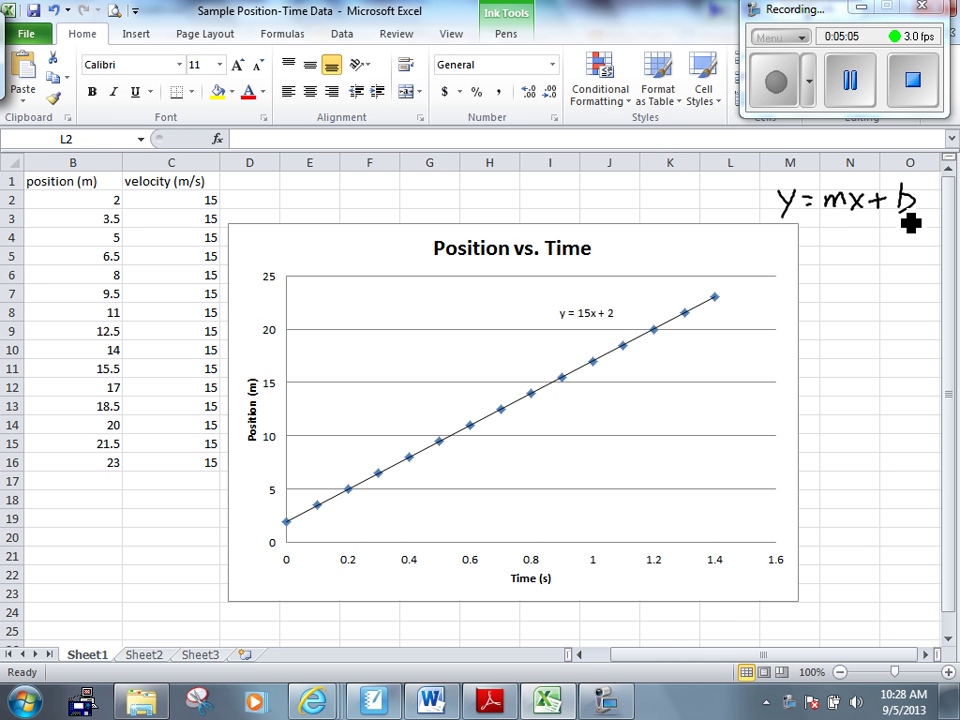
{"action": "left_click_drag", "start_coordinate": [846, 196], "coordinate": [834, 216]}
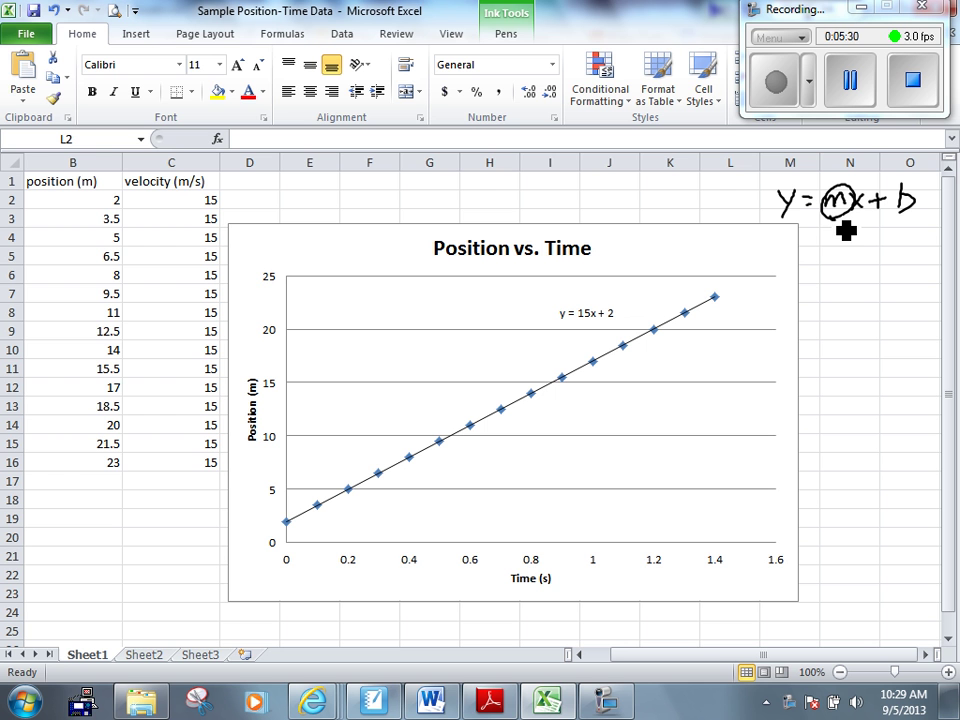
Step: Handwrite 15 beneath the m and 2 beneath the b of the inked equation, circle the 15, and stop inking
{"action": "left_click_drag", "start_coordinate": [821, 226], "coordinate": [826, 246]}
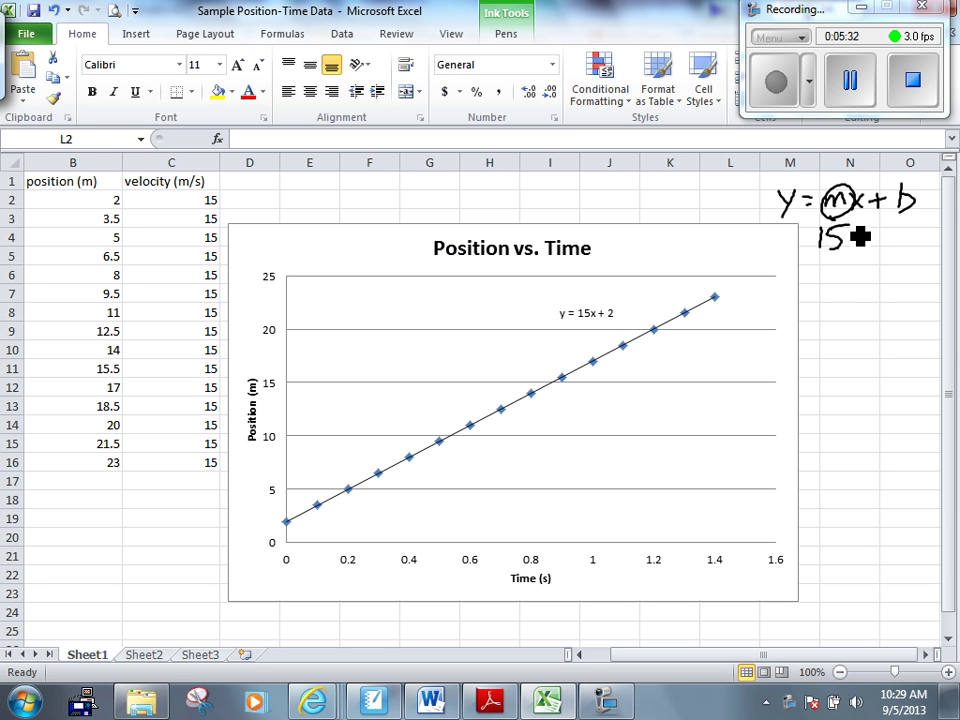
{"action": "mouse_move", "coordinate": [903, 236]}
{"action": "left_mouse_down"}
{"action": "mouse_move", "coordinate": [911, 262]}
{"action": "mouse_move", "coordinate": [933, 262]}
{"action": "left_mouse_up"}
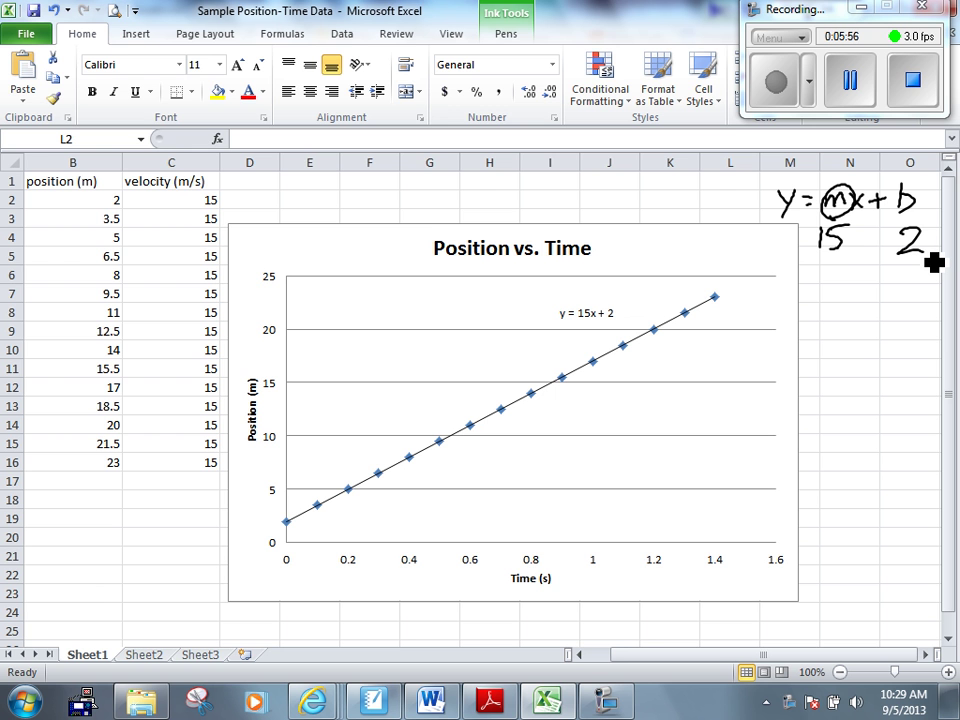
{"action": "left_click_drag", "start_coordinate": [816, 268], "coordinate": [865, 295]}
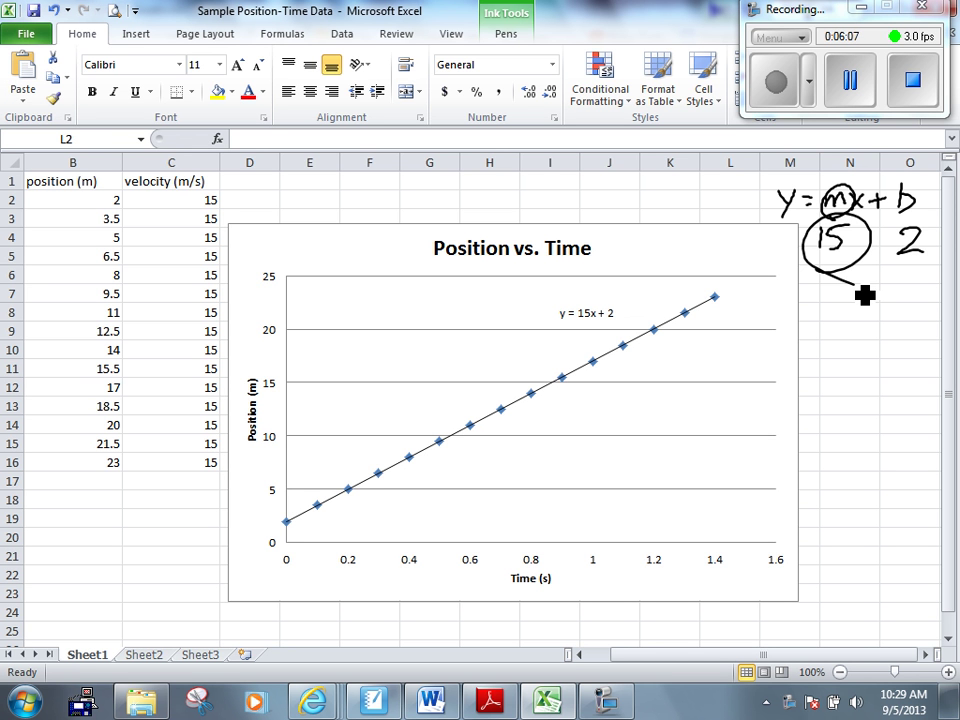
{"action": "key", "text": "Escape"}
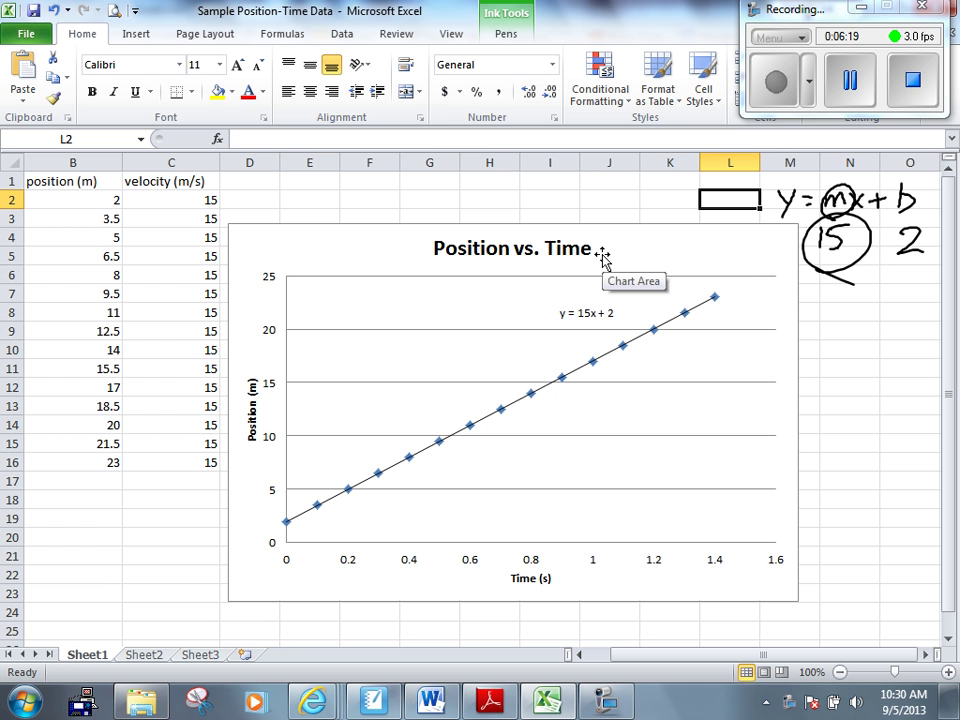
Step: Centre the time and position data in A1:B16 and make the two headers in A1:B1 bold
{"action": "left_click_drag", "start_coordinate": [102, 535], "coordinate": [123, 533]}
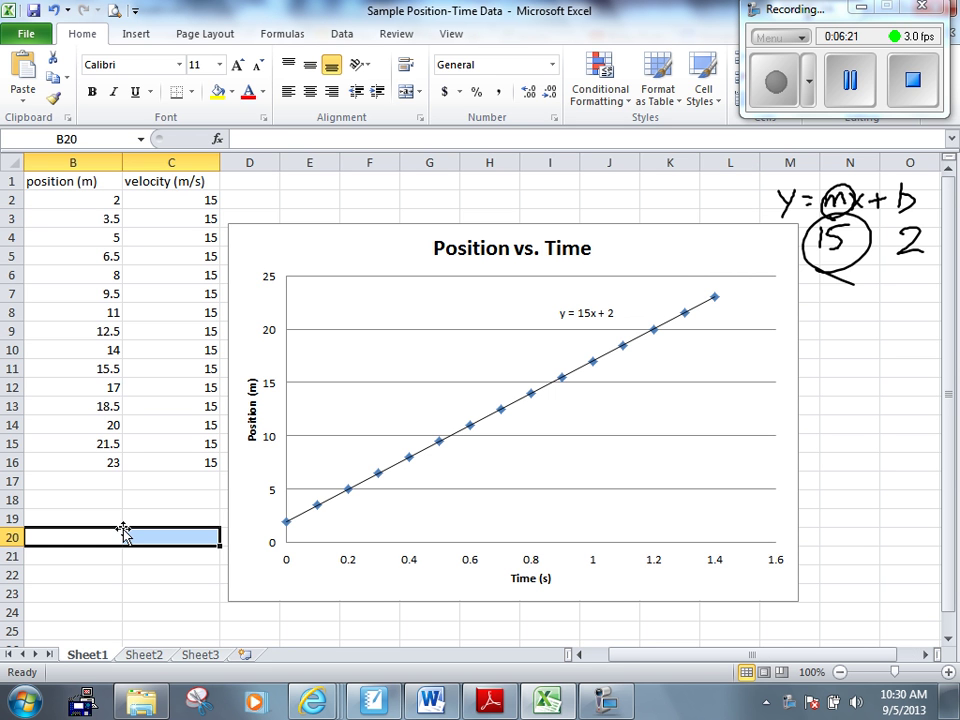
{"action": "left_click_drag", "start_coordinate": [79, 187], "coordinate": [181, 456]}
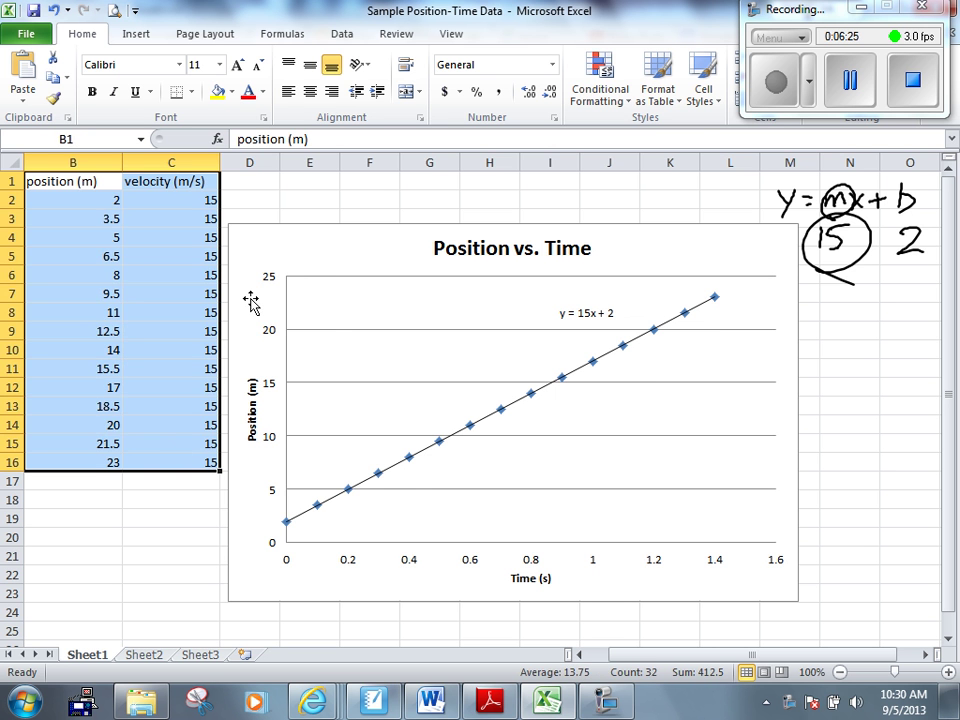
{"action": "left_click", "coordinate": [245, 200]}
{"action": "left_click", "coordinate": [147, 294]}
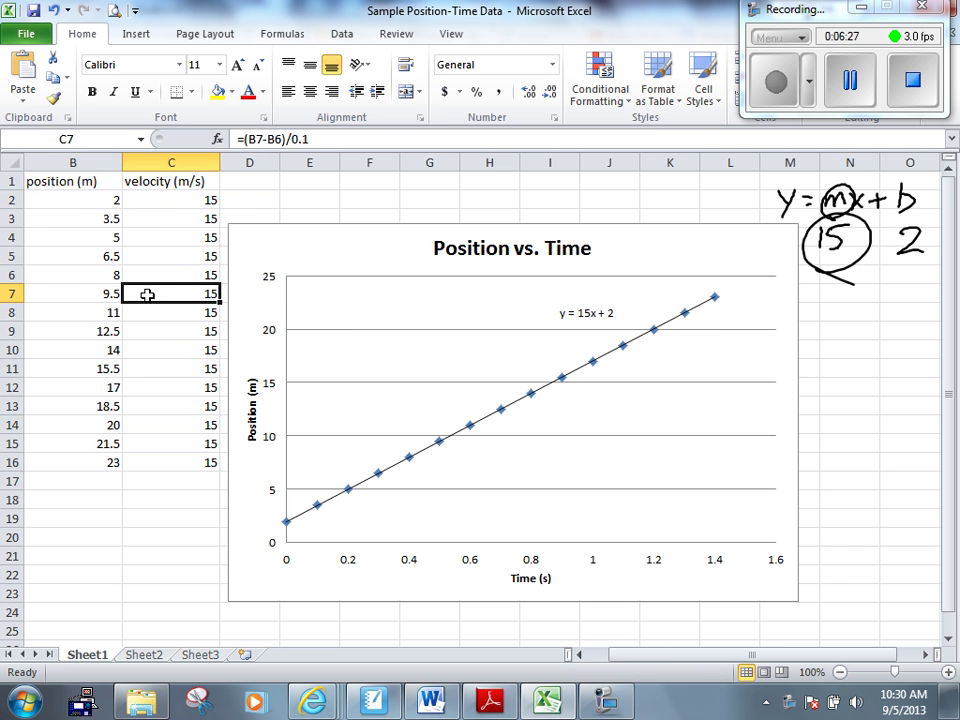
{"action": "key", "text": "Left"}
{"action": "key", "text": "Left"}
{"action": "left_click_drag", "start_coordinate": [56, 181], "coordinate": [150, 462]}
{"action": "left_click", "coordinate": [310, 91]}
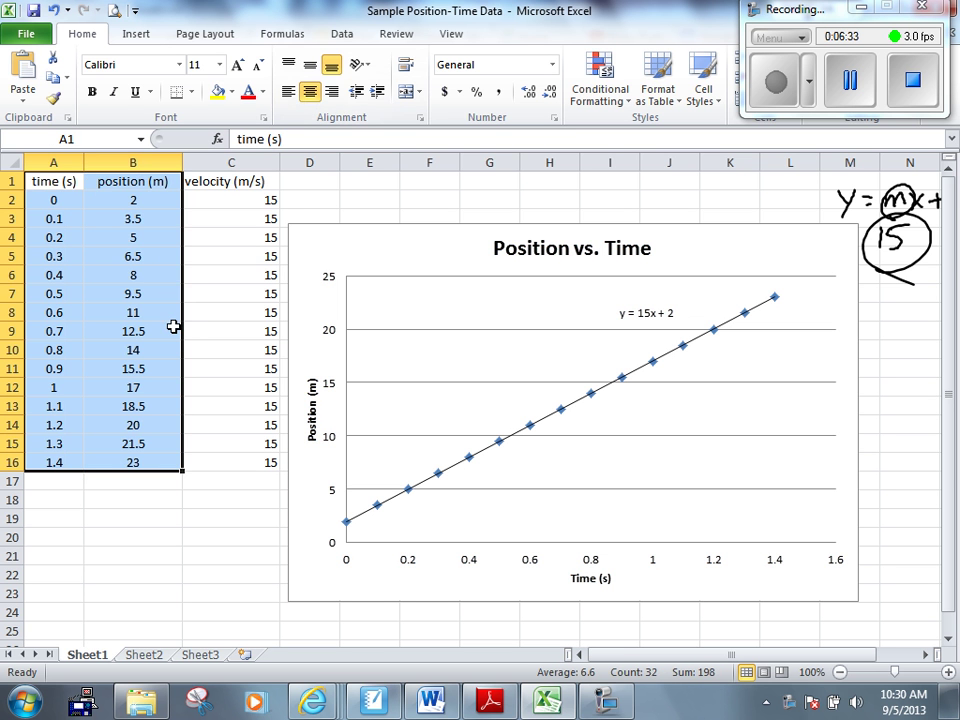
{"action": "left_click_drag", "start_coordinate": [52, 183], "coordinate": [118, 193]}
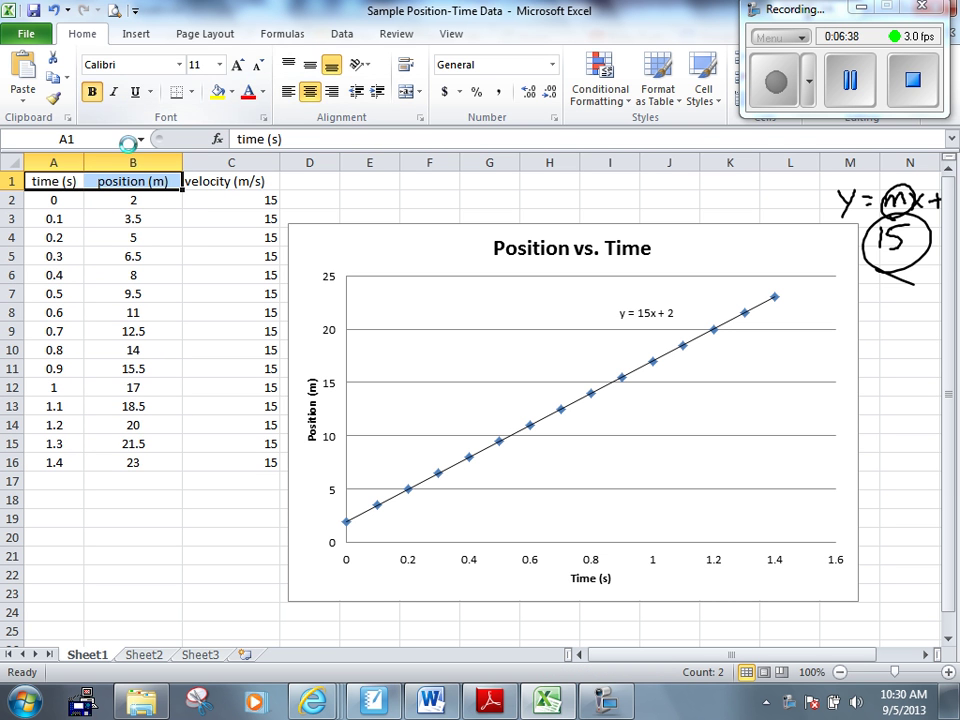
{"action": "left_click", "coordinate": [160, 274]}
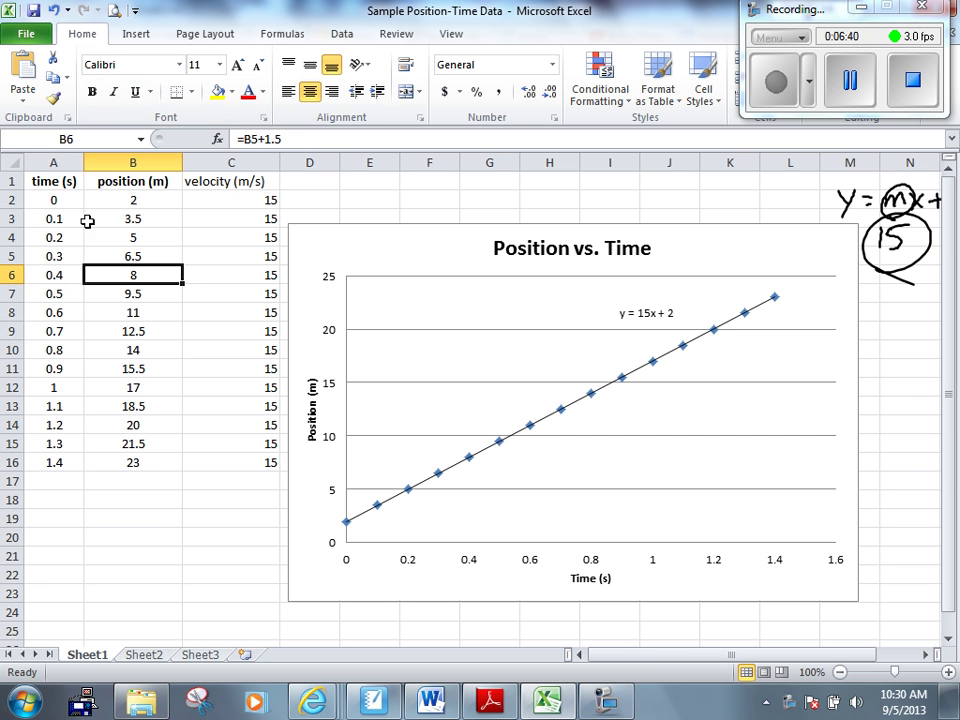
Step: Format the time values in A2:A16 and the position values in B2:B16 to one decimal place
{"action": "left_click_drag", "start_coordinate": [55, 203], "coordinate": [64, 460]}
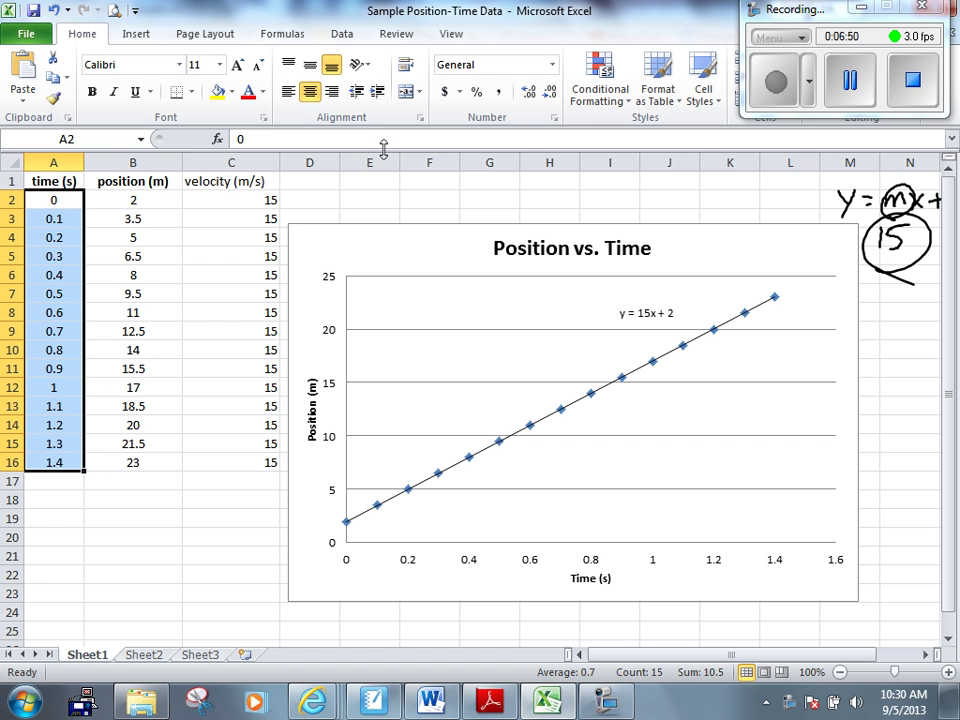
{"action": "left_click", "coordinate": [529, 97]}
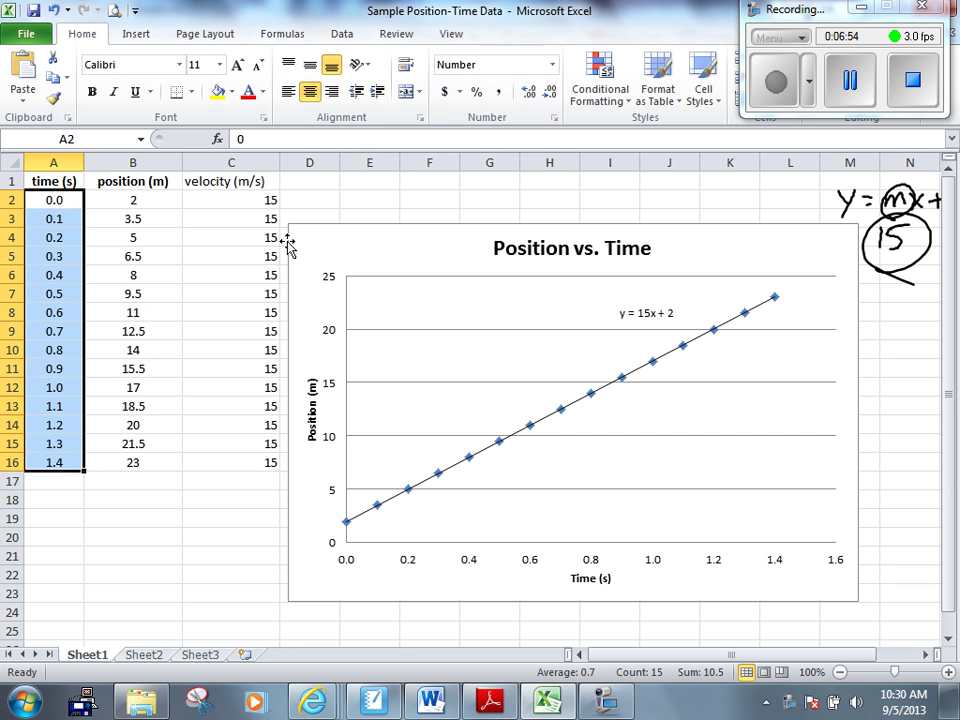
{"action": "left_click_drag", "start_coordinate": [133, 200], "coordinate": [145, 457]}
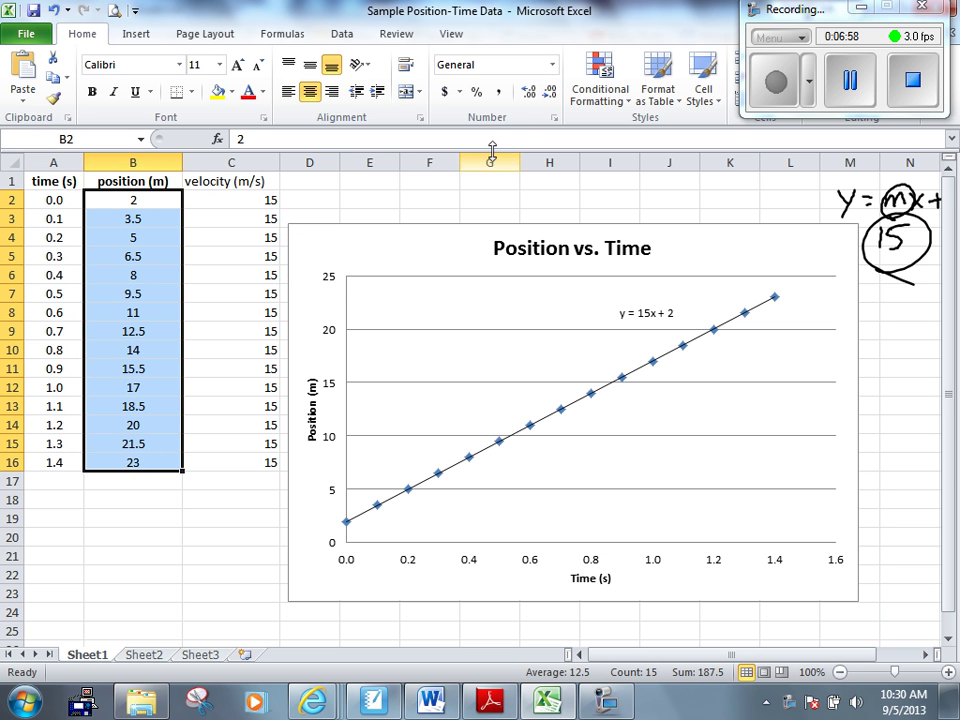
{"action": "left_click", "coordinate": [527, 93]}
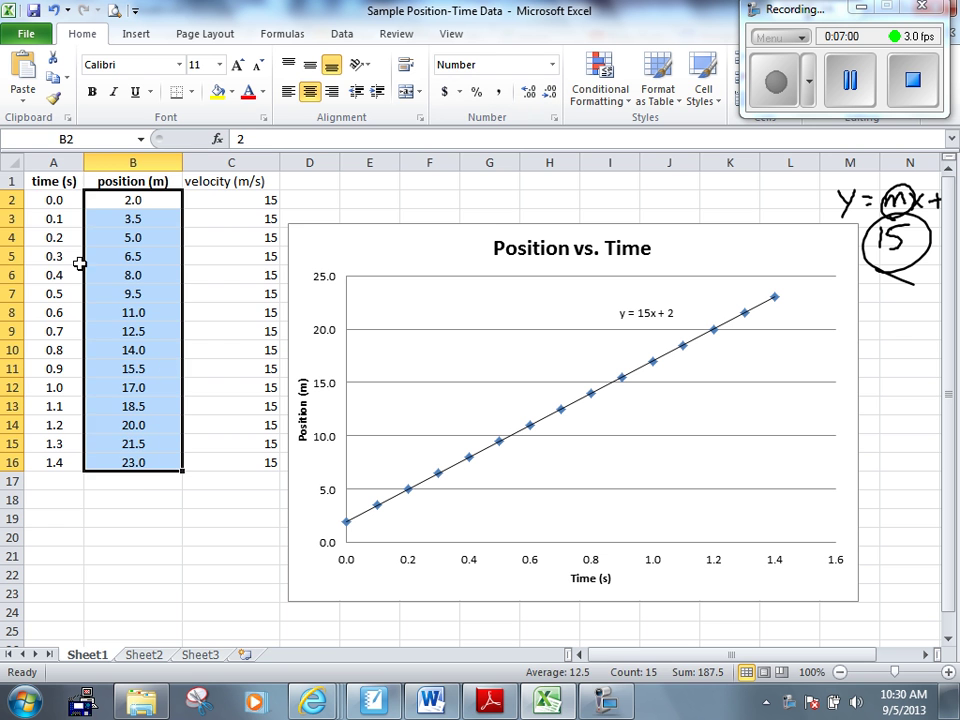
Step: Apply all borders to the time and position table in A1:B16 and deselect it
{"action": "left_click", "coordinate": [71, 219]}
{"action": "left_click", "coordinate": [48, 183]}
{"action": "left_click_drag", "start_coordinate": [49, 183], "coordinate": [133, 455]}
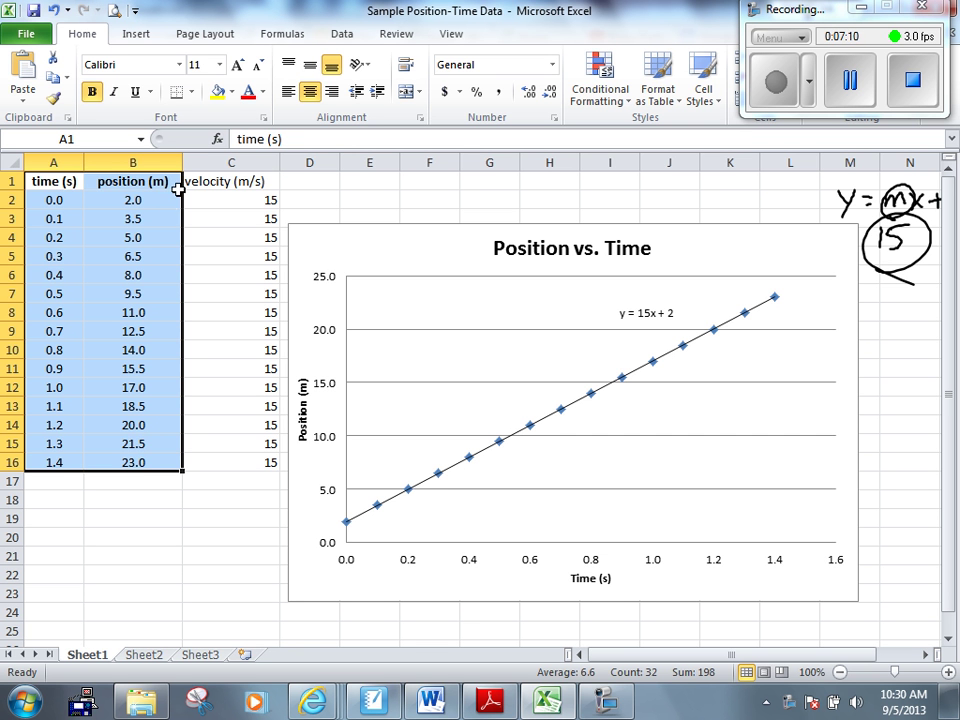
{"action": "left_click", "coordinate": [192, 92]}
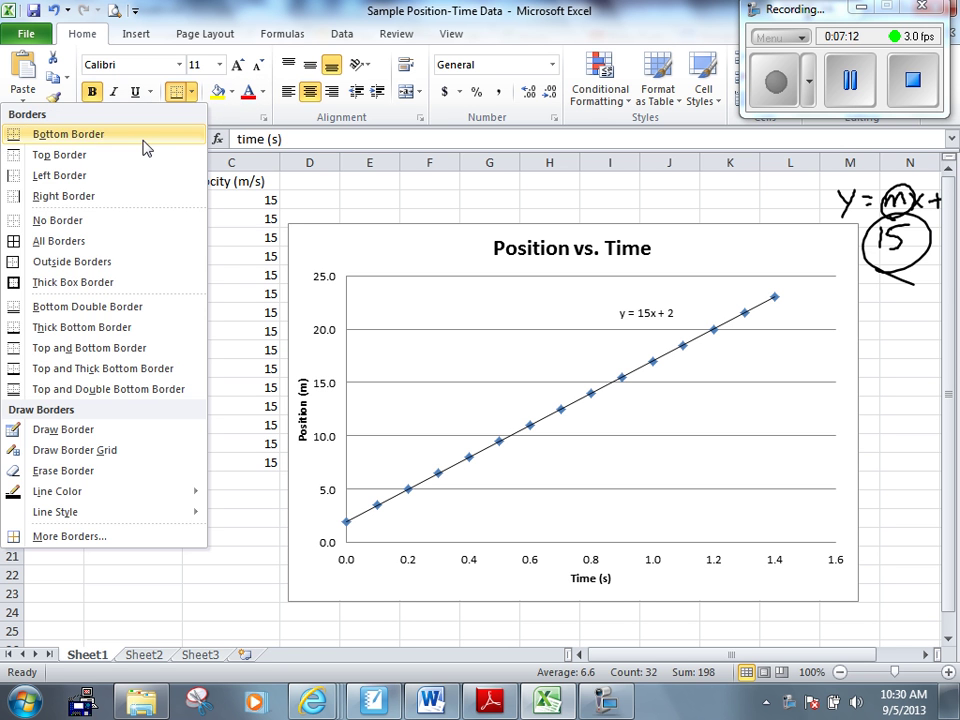
{"action": "left_click", "coordinate": [83, 241]}
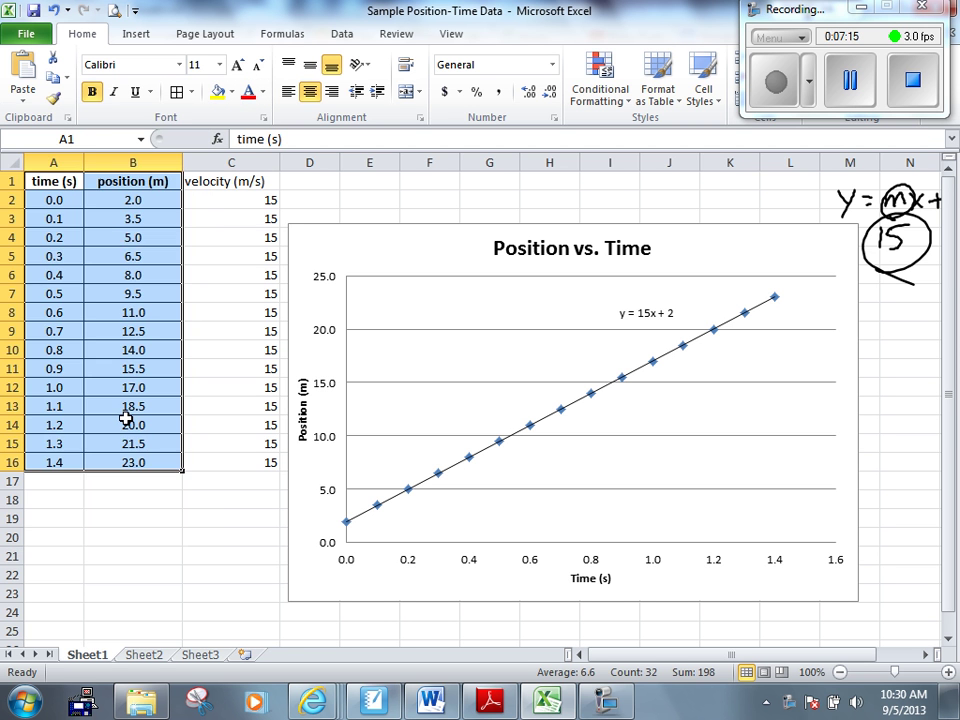
{"action": "left_click", "coordinate": [148, 519]}
Step: Copy the bordered table in A1:B16 and switch to the blank Word document
{"action": "left_click_drag", "start_coordinate": [75, 184], "coordinate": [129, 454]}
{"action": "right_click", "coordinate": [104, 314]}
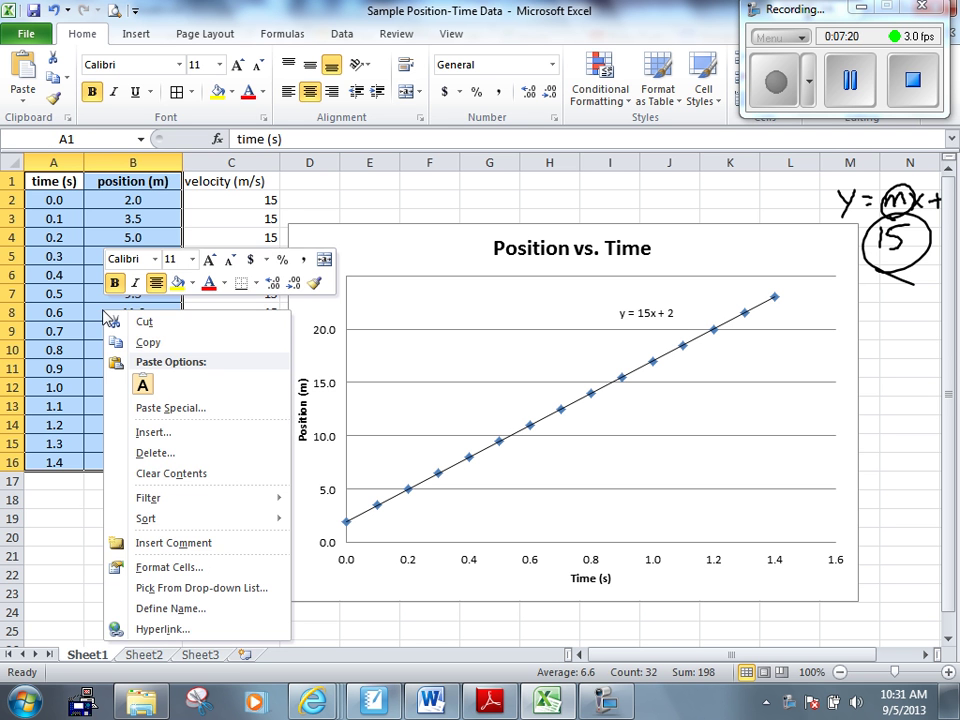
{"action": "left_click", "coordinate": [147, 342]}
{"action": "left_click", "coordinate": [431, 700]}
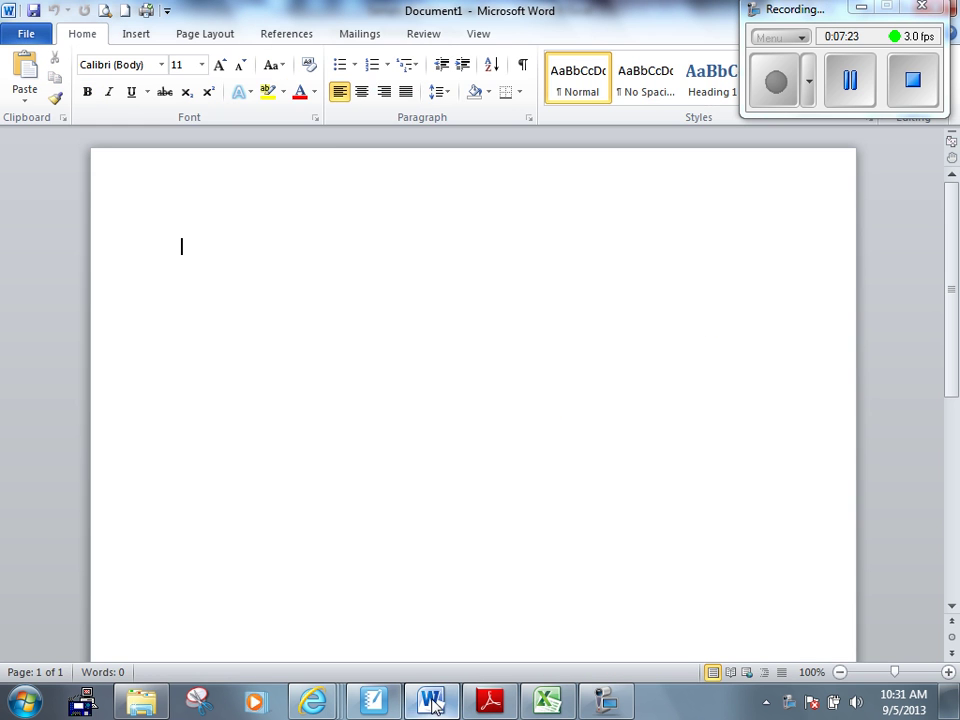
Step: Enter the heading "Data" at the start of the document and begin a new line below it
{"action": "left_click", "coordinate": [180, 244]}
{"action": "type", "text": "Data"}
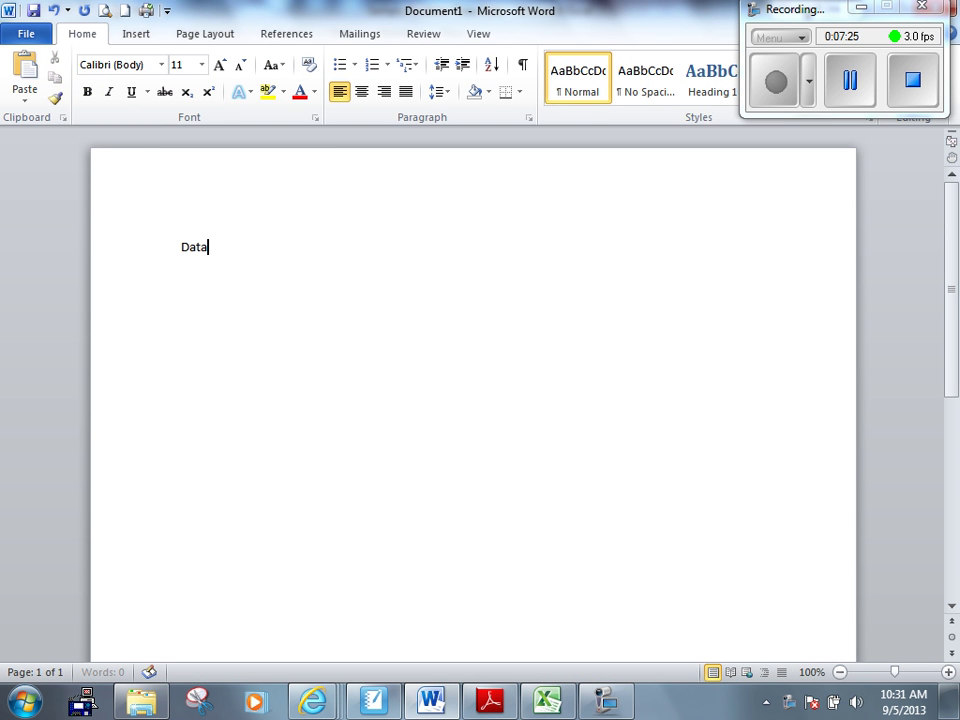
{"action": "key", "text": "Return"}
{"action": "key", "text": "Return"}
{"action": "key", "text": "BackSpace"}
Step: Paste the copied time and position table beneath the Data heading
{"action": "right_click", "coordinate": [212, 286]}
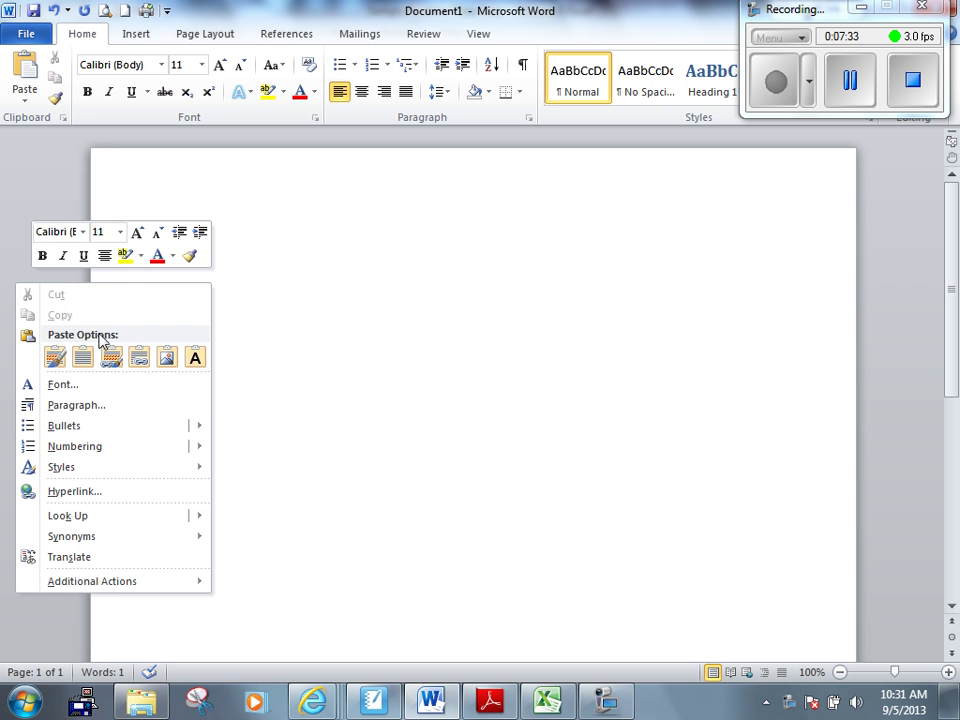
{"action": "left_click", "coordinate": [446, 376]}
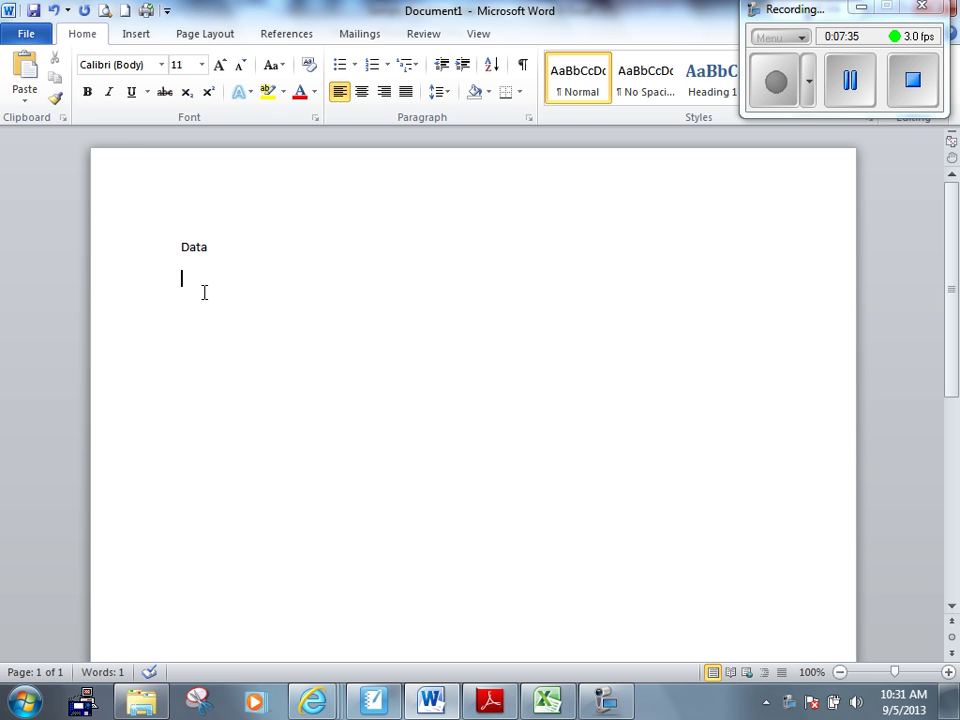
{"action": "key", "text": "ctrl+v"}
Step: Add an "Analysis" heading below the table, with a new line after it
{"action": "key", "text": "Return"}
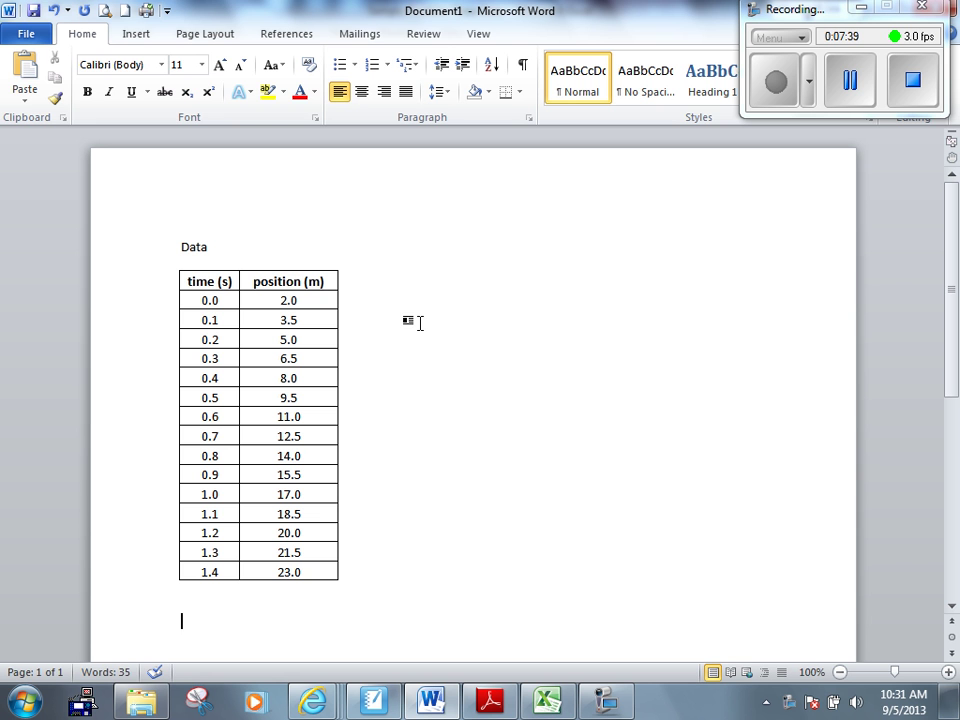
{"action": "type", "text": "Analysis"}
{"action": "key", "text": "Return"}
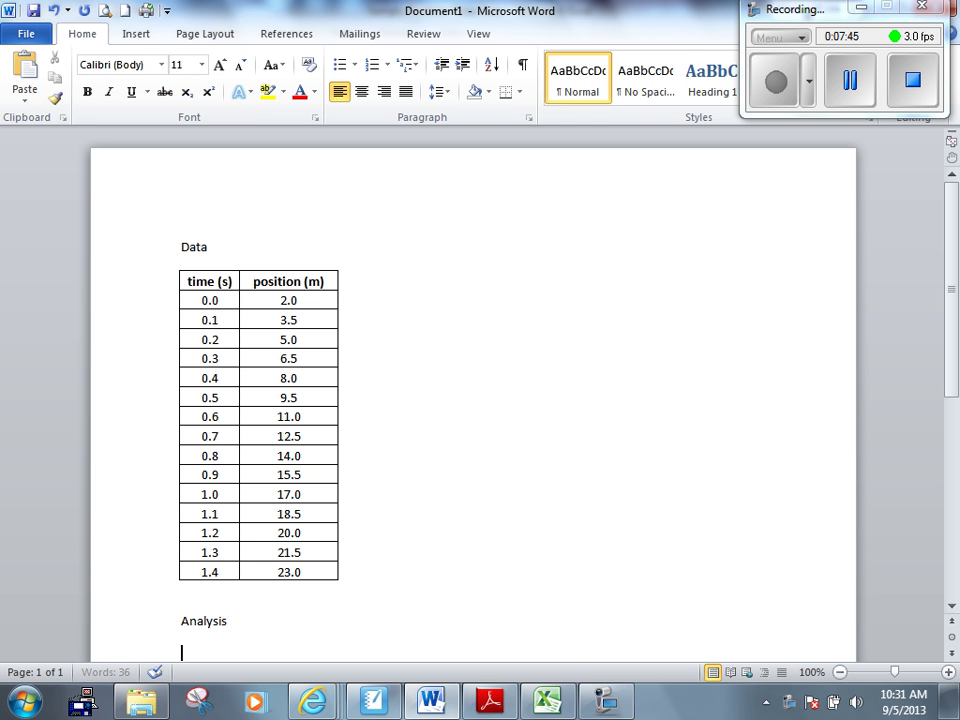
Step: Copy the Position vs. Time chart from the Excel sheet and paste it under the Analysis heading in Word
{"action": "left_click", "coordinate": [547, 700]}
{"action": "left_click", "coordinate": [369, 244]}
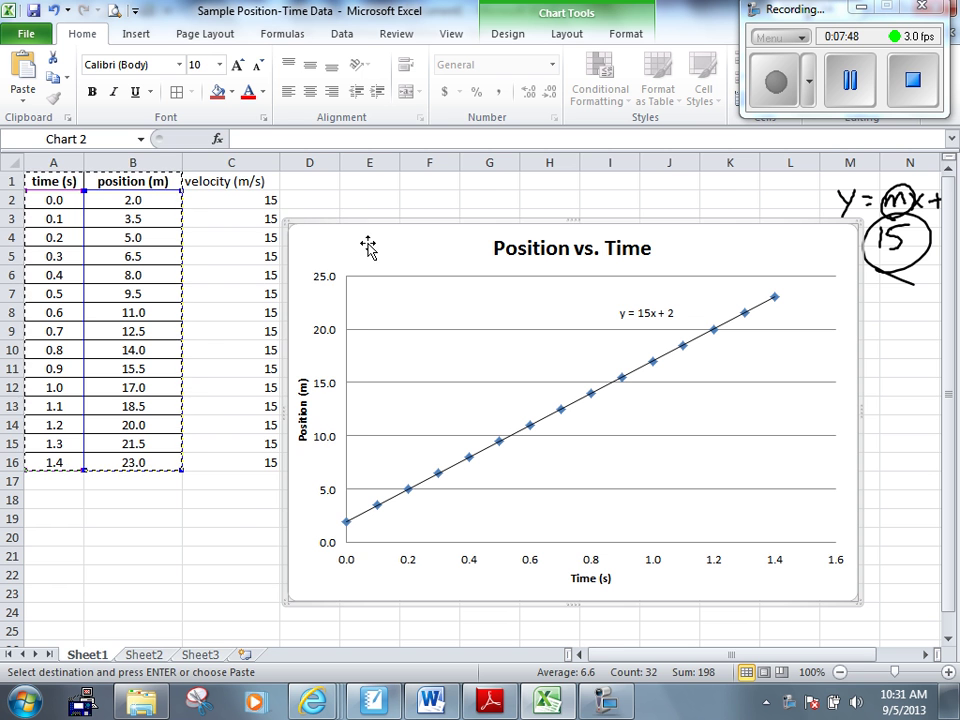
{"action": "right_click", "coordinate": [369, 247]}
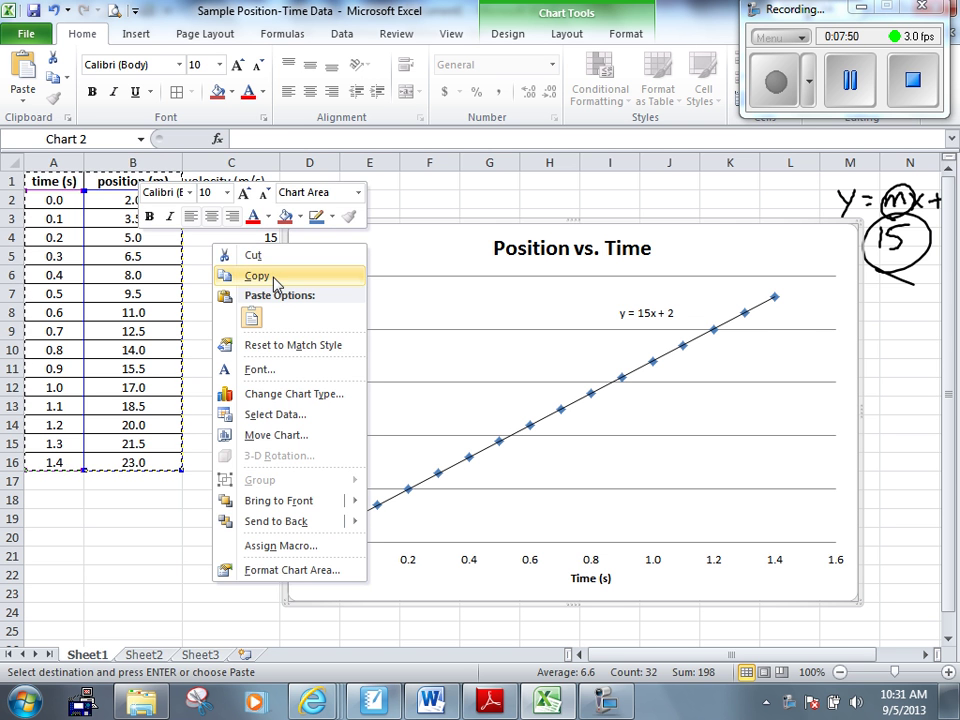
{"action": "left_click", "coordinate": [277, 283]}
{"action": "left_click", "coordinate": [440, 703]}
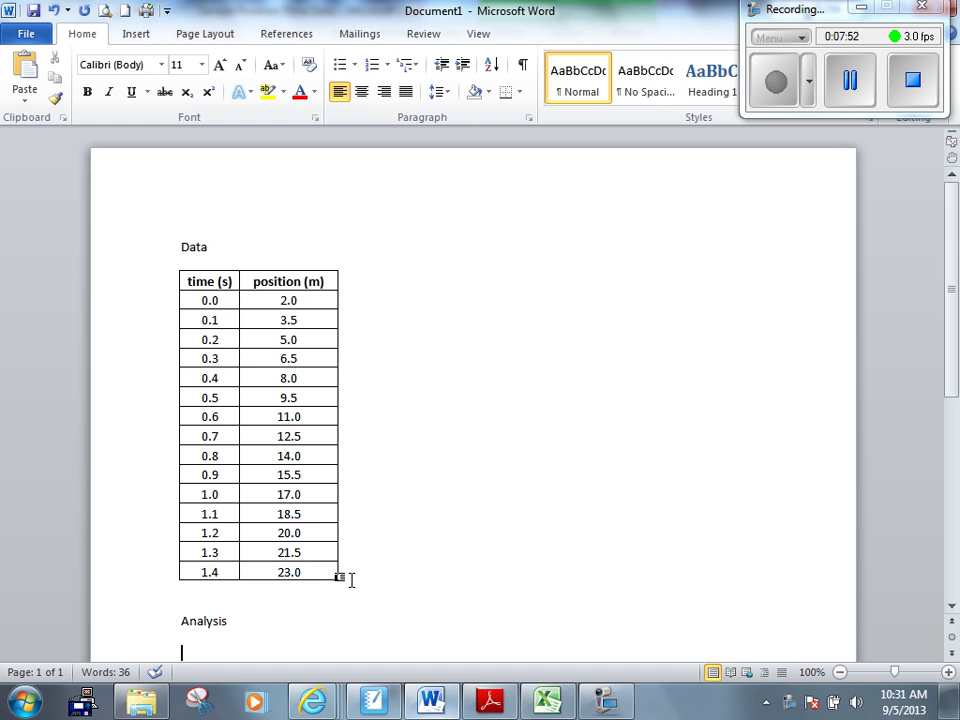
{"action": "key", "text": "ctrl+v"}
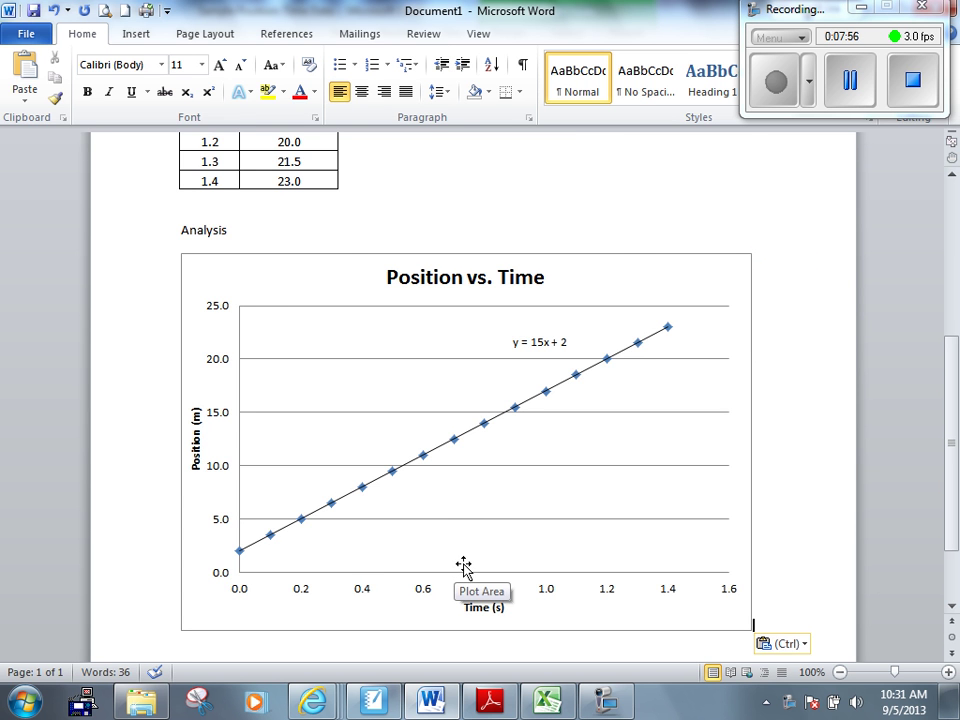
Step: Add a "Conclusion" heading after the chart and begin its paragraph with "The v"
{"action": "scroll", "coordinate": [463, 567], "scroll_direction": "down", "scroll_amount": 4}
{"action": "type", "text": "Conclusion"}
{"action": "key", "text": "Return"}
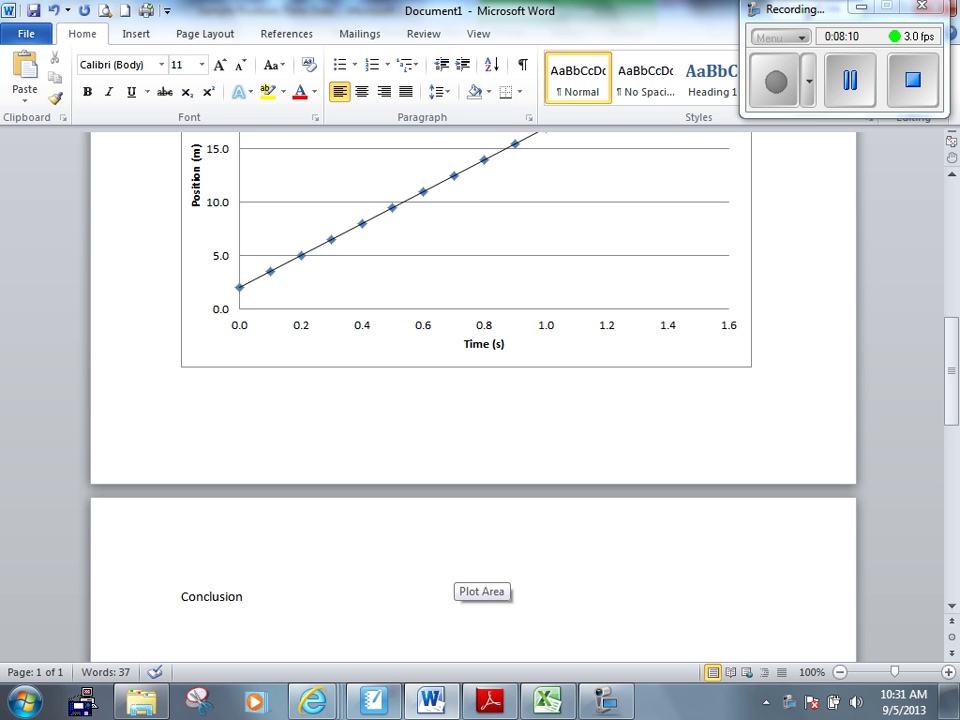
{"action": "type", "text": "The v"}
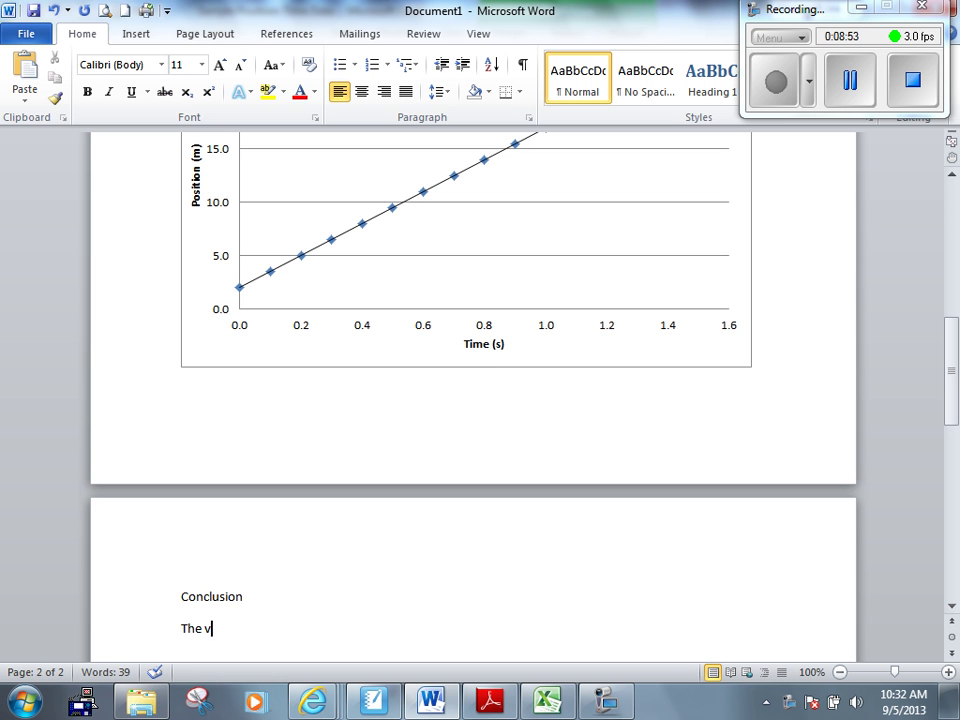
Step: Add a "Sources of Error" heading below the conclusion text, followed by a new line
{"action": "key", "text": "Return"}
{"action": "key", "text": "Return"}
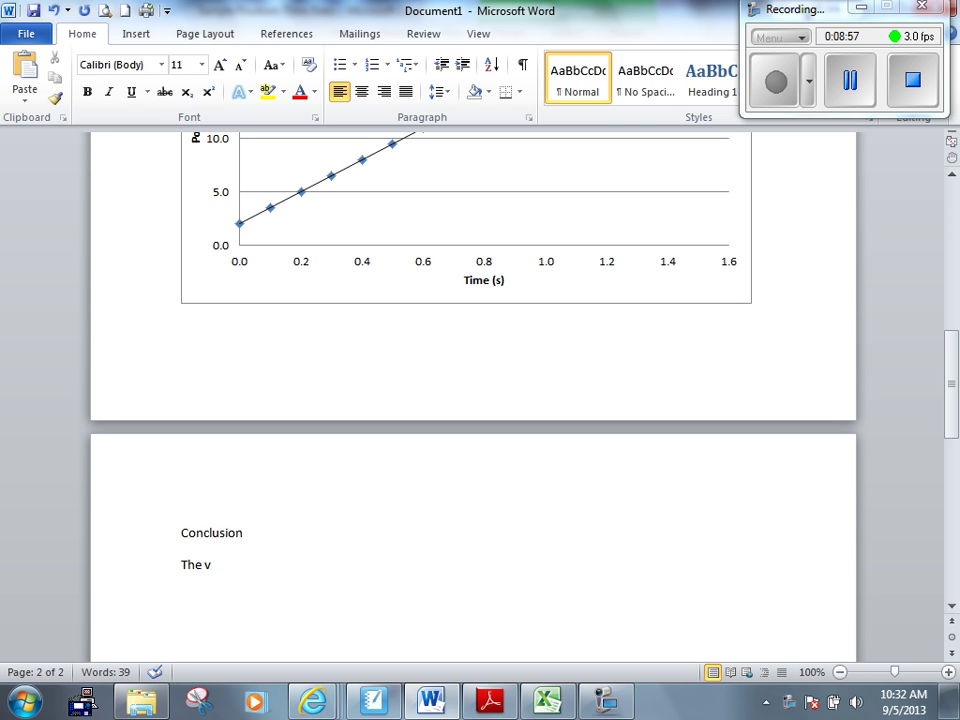
{"action": "type", "text": "Sources of Error"}
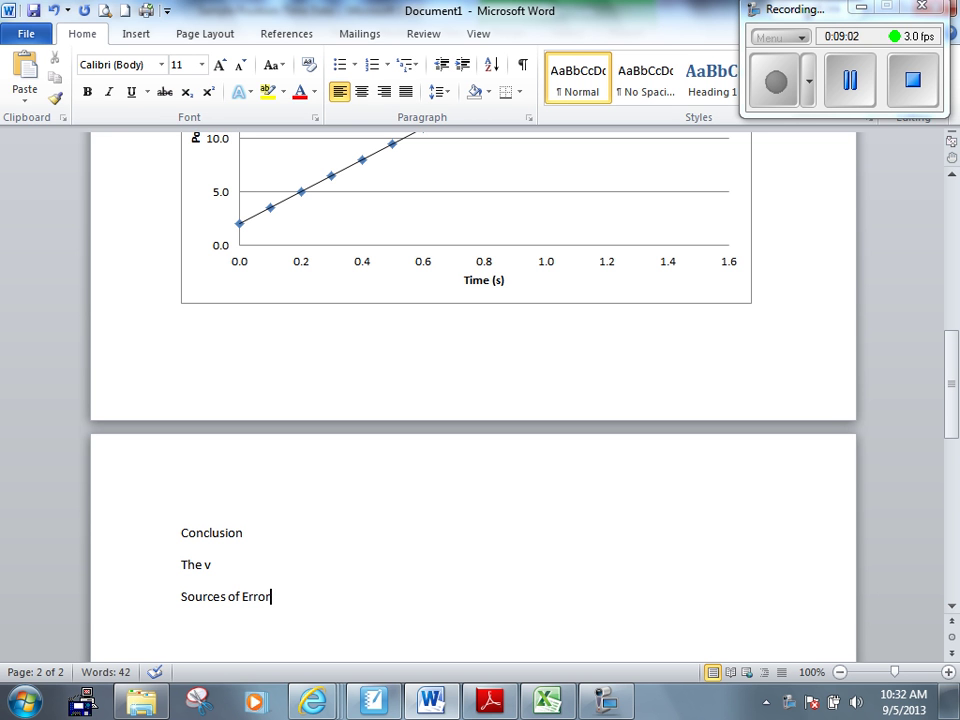
{"action": "key", "text": "Return"}
Step: Switch to Constant Velocity Rubric.pdf in Adobe Reader and review its criteria from Data / Observations through Evaluation
{"action": "key", "text": "alt+Tab"}
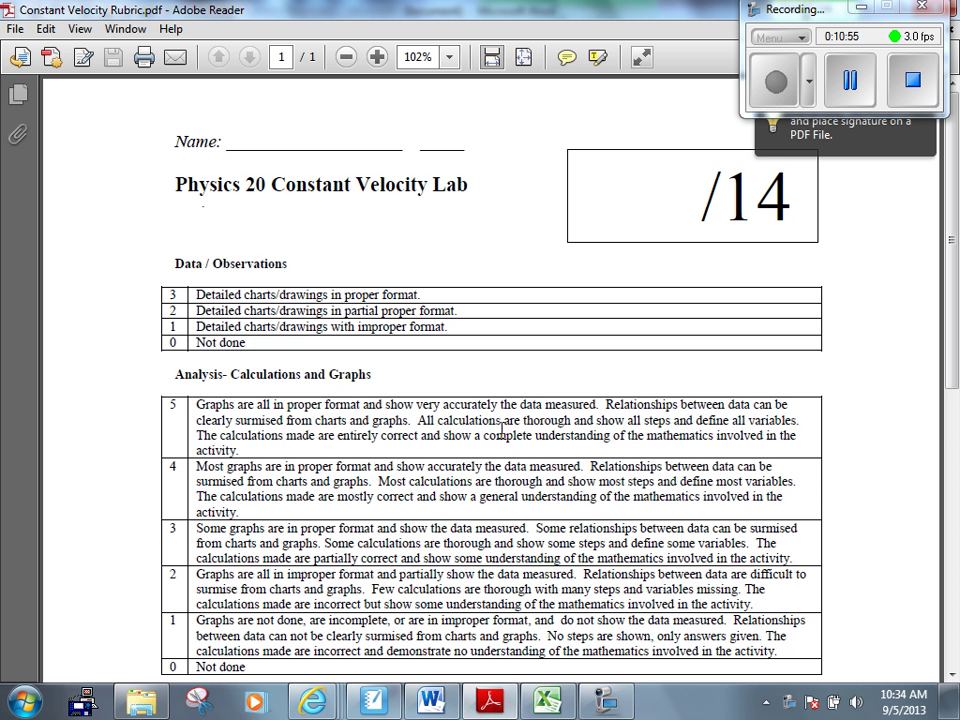
{"action": "scroll", "coordinate": [400, 453], "scroll_direction": "down", "scroll_amount": 1}
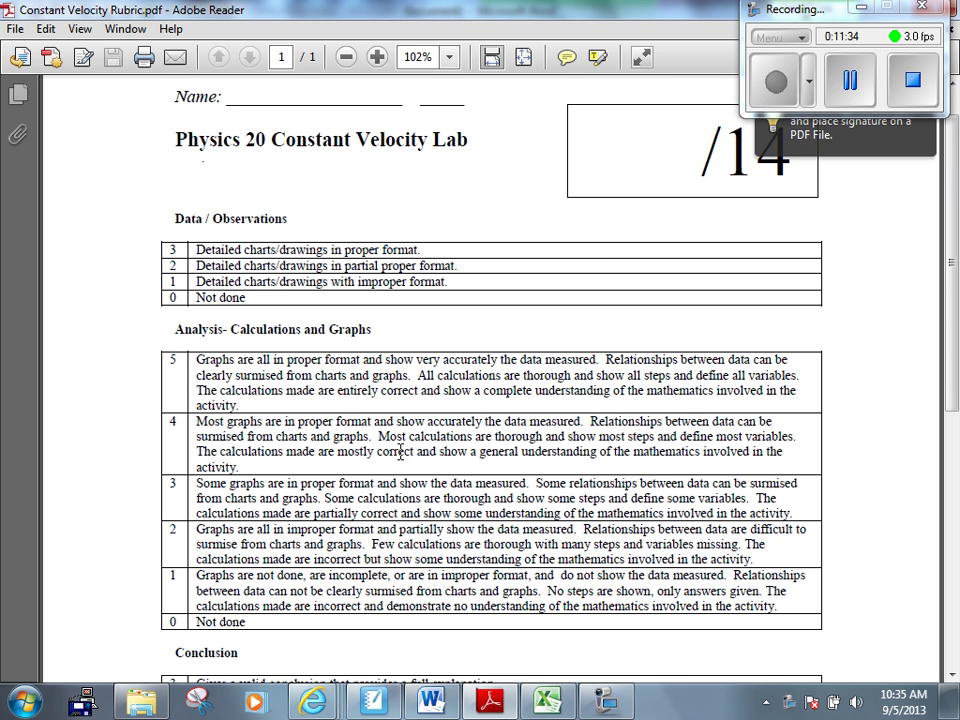
{"action": "scroll", "coordinate": [400, 452], "scroll_direction": "down", "scroll_amount": 3}
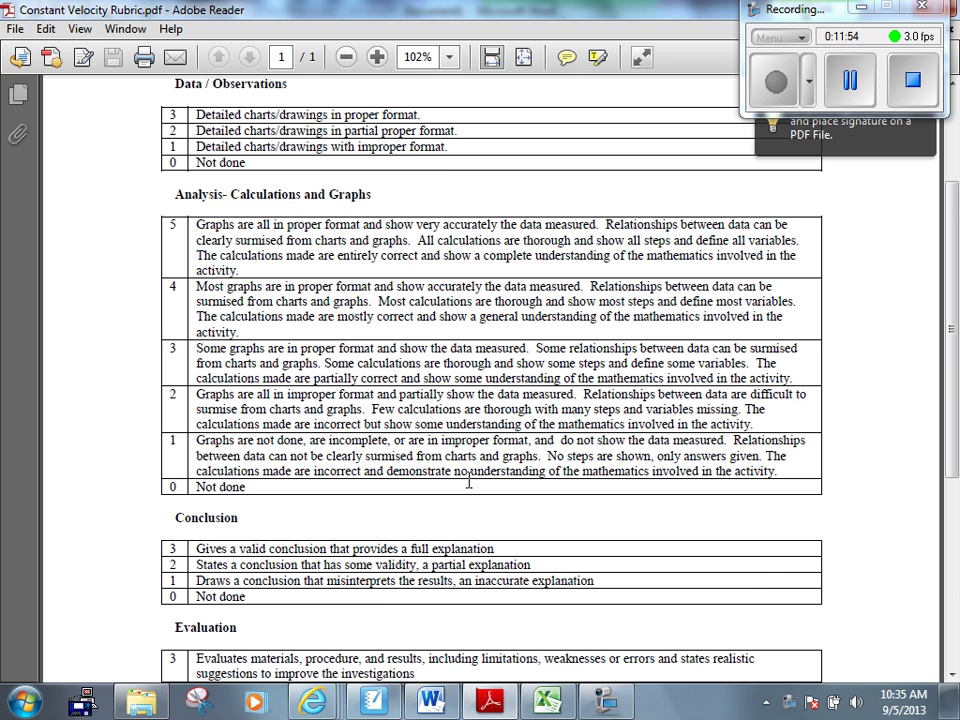
{"action": "scroll", "coordinate": [469, 483], "scroll_direction": "down", "scroll_amount": 3}
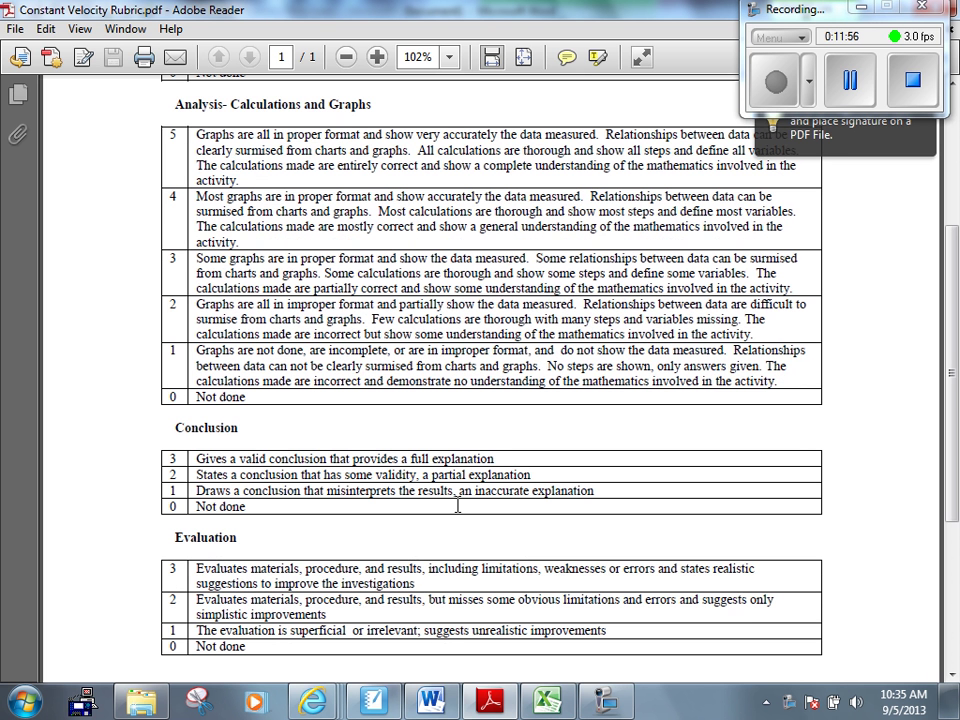